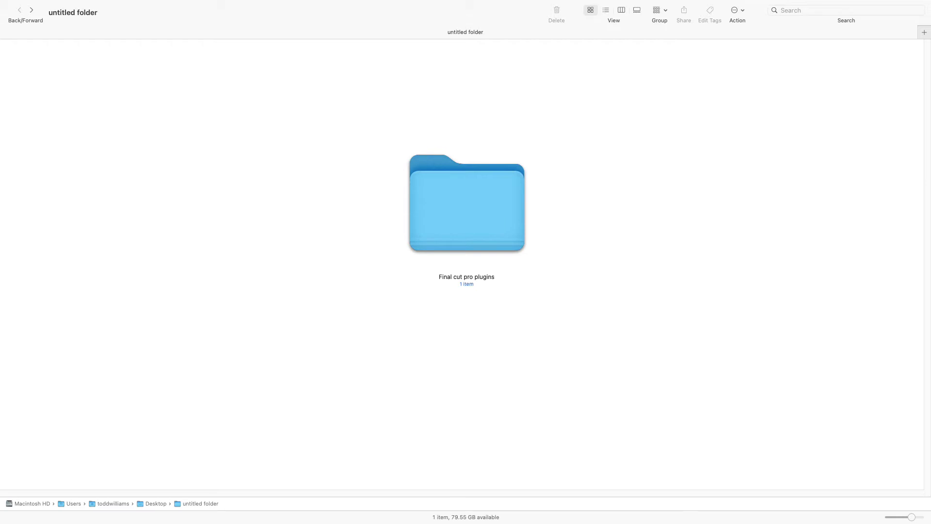
Extract Better+Shapes.zip in the Go in Generator folder and select the resulting Better Shapes folder
key(super+Down)
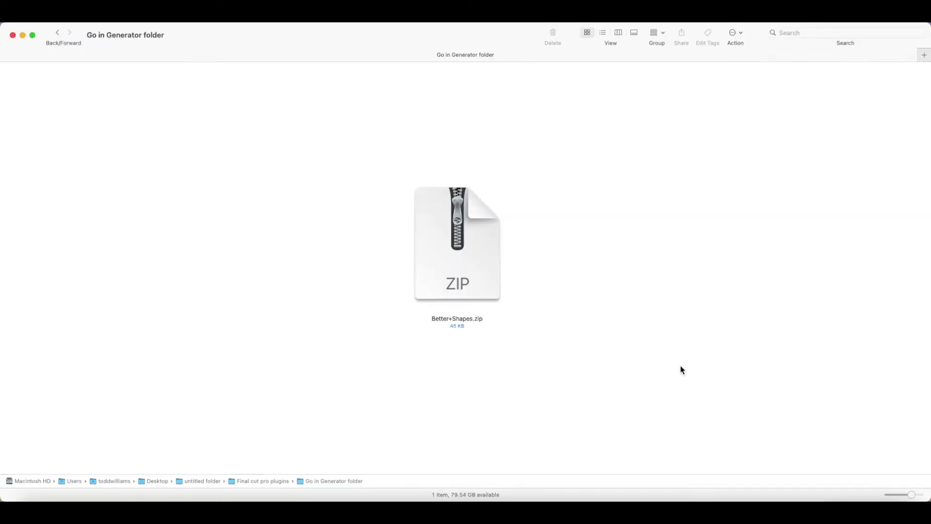
click(461, 272)
double_click(462, 273)
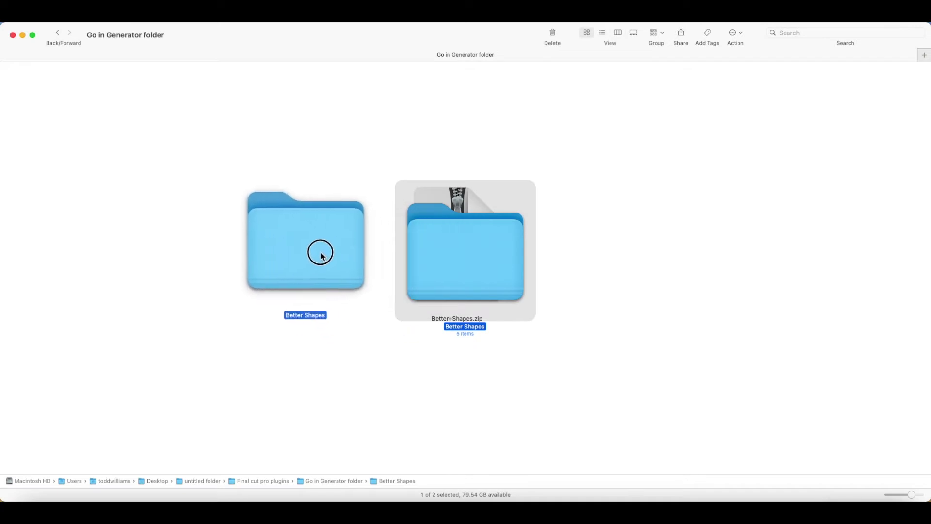
click(583, 330)
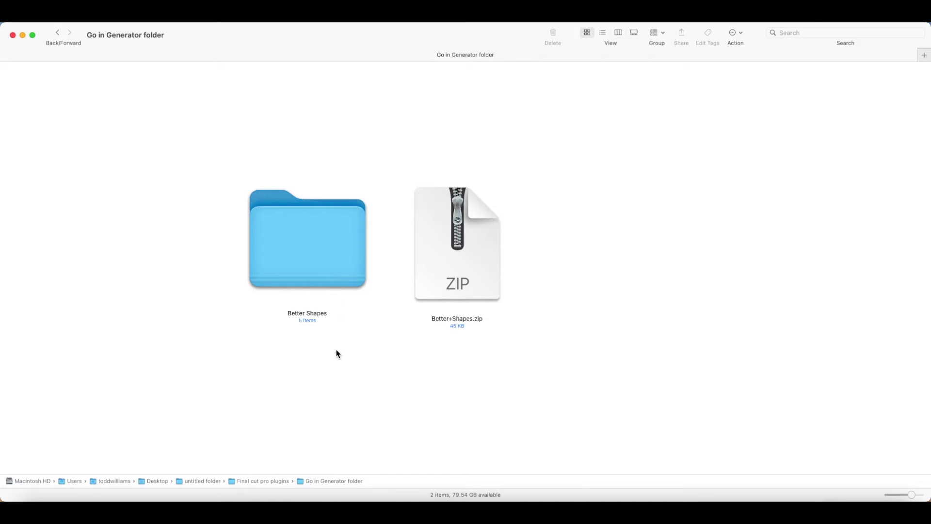
click(333, 287)
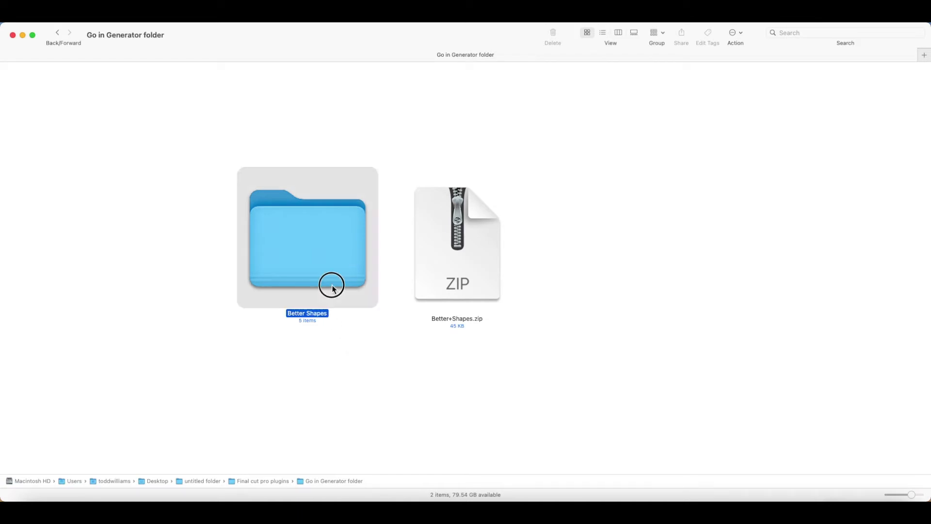
click(335, 322)
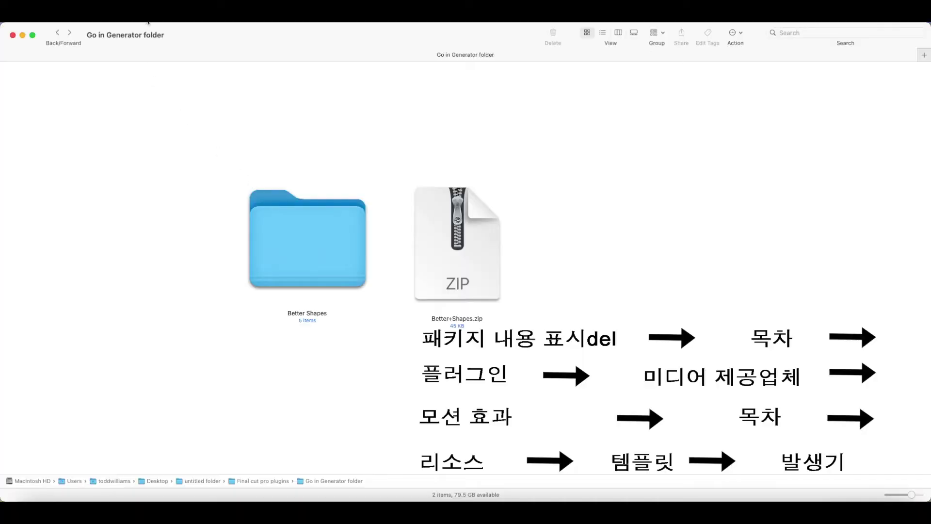
Show the Final Cut Pro app's package contents and open Contents > PlugIns
click(121, 19)
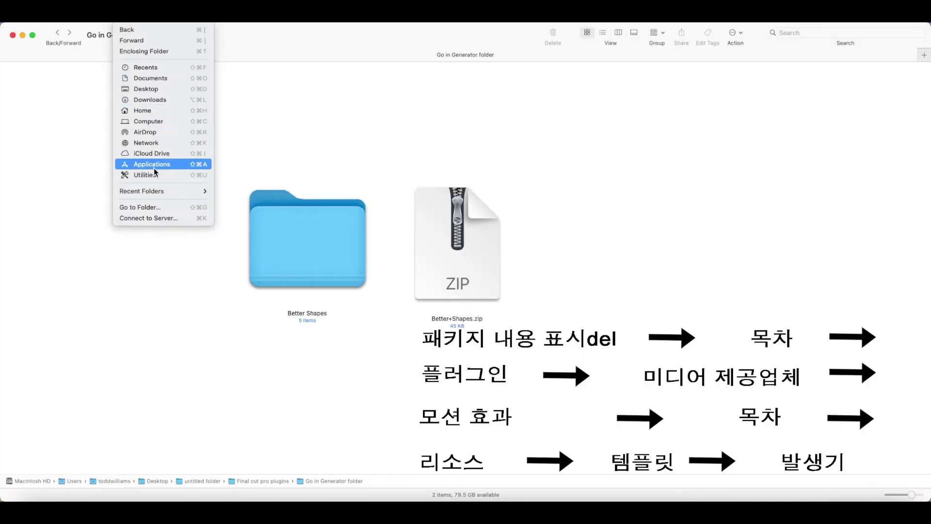
key(Return)
scroll(563, 309, down, 10)
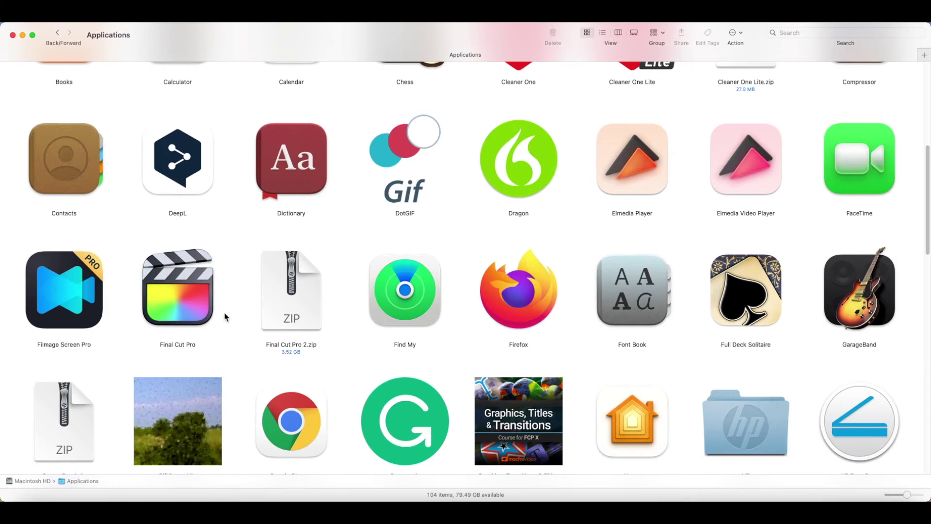
click(212, 311)
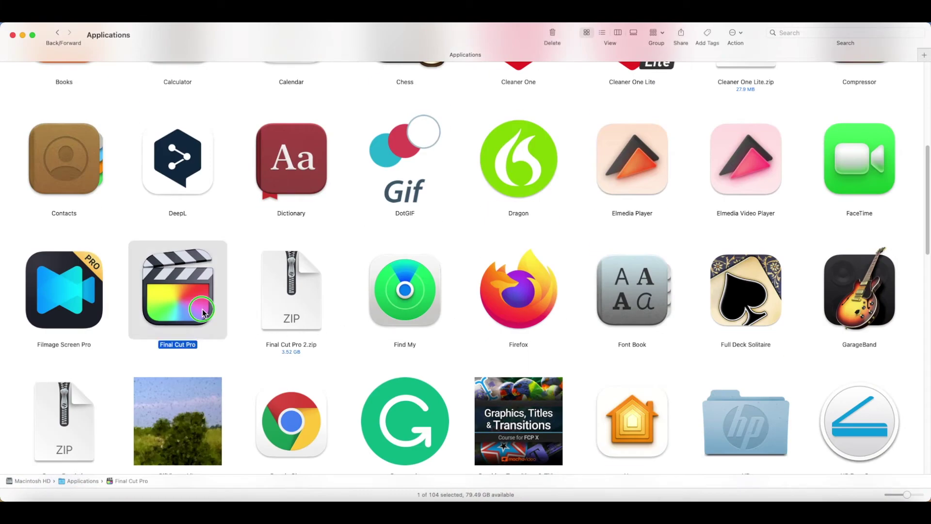
right_click(204, 290)
click(221, 308)
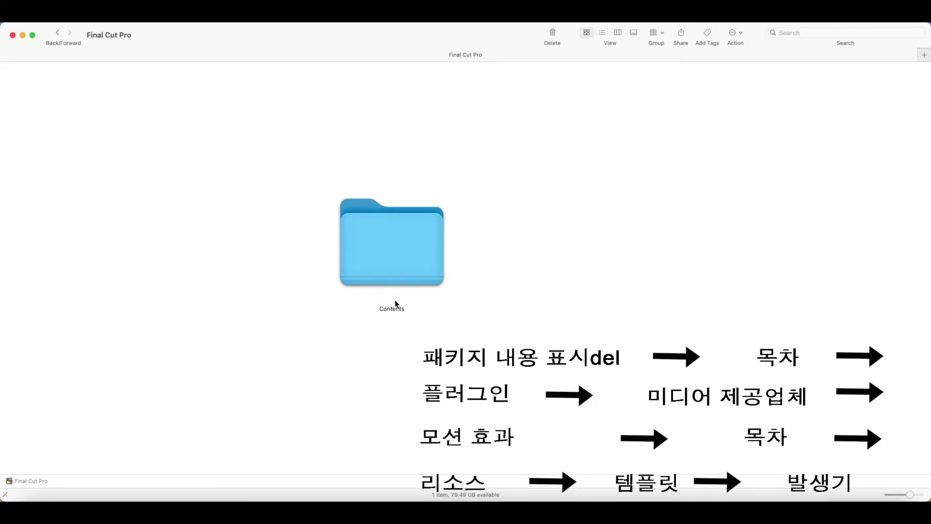
double_click(410, 270)
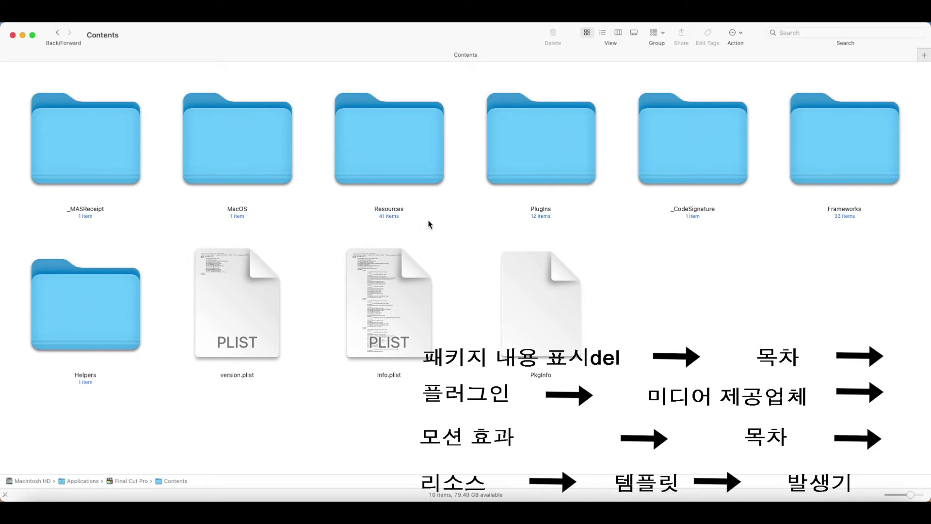
click(530, 167)
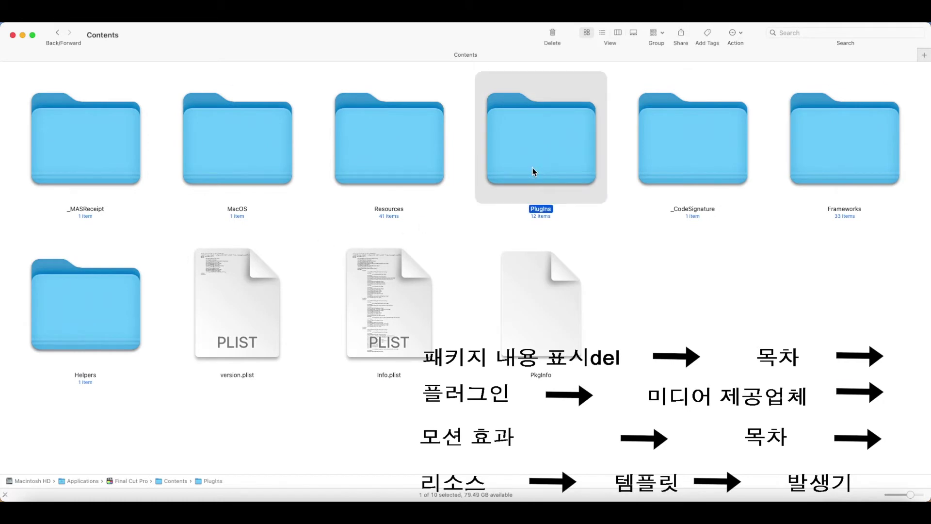
double_click(533, 171)
Drill into MediaProviders > MotionEffect.fxp > Contents > Resources > Templates and select its four folders
click(112, 178)
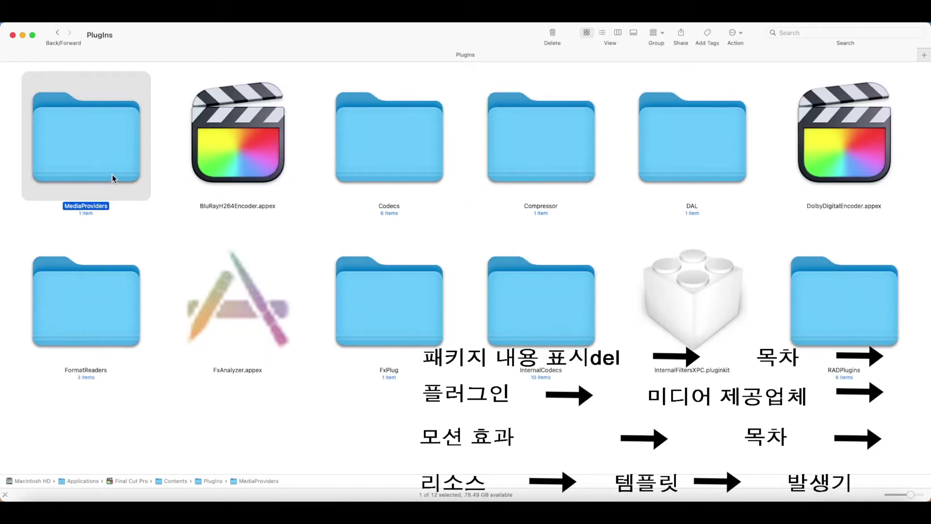
double_click(137, 155)
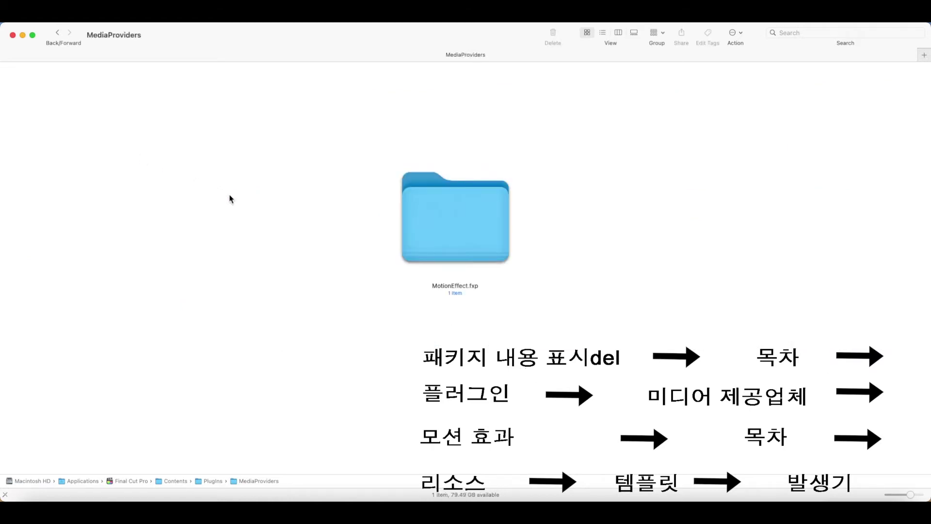
click(428, 214)
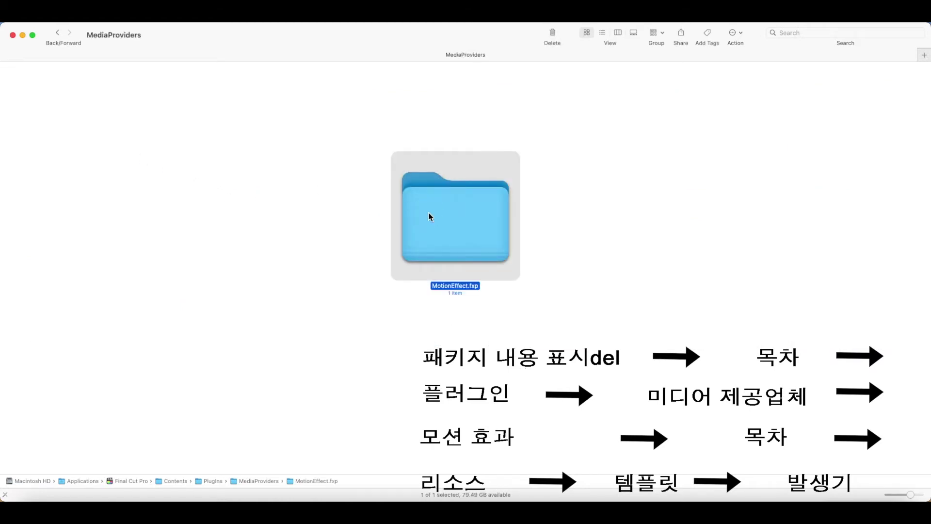
double_click(427, 214)
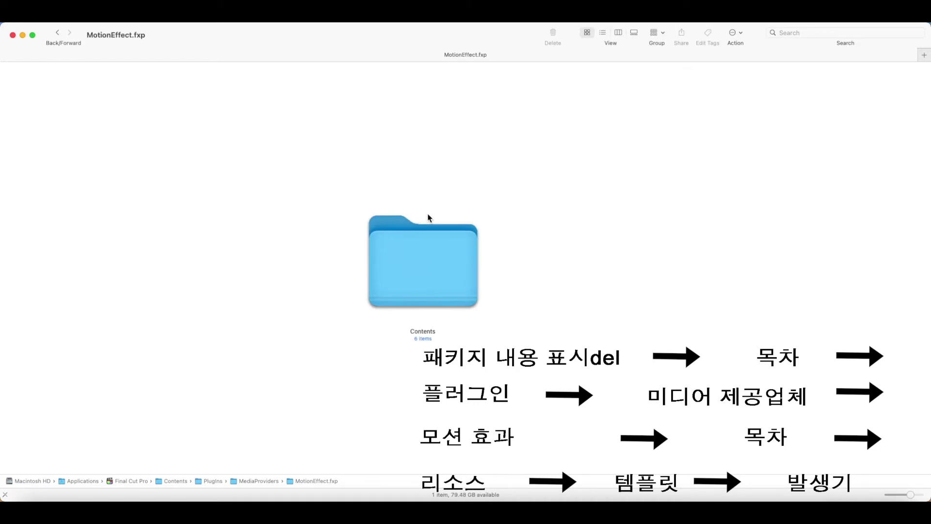
click(437, 268)
double_click(437, 268)
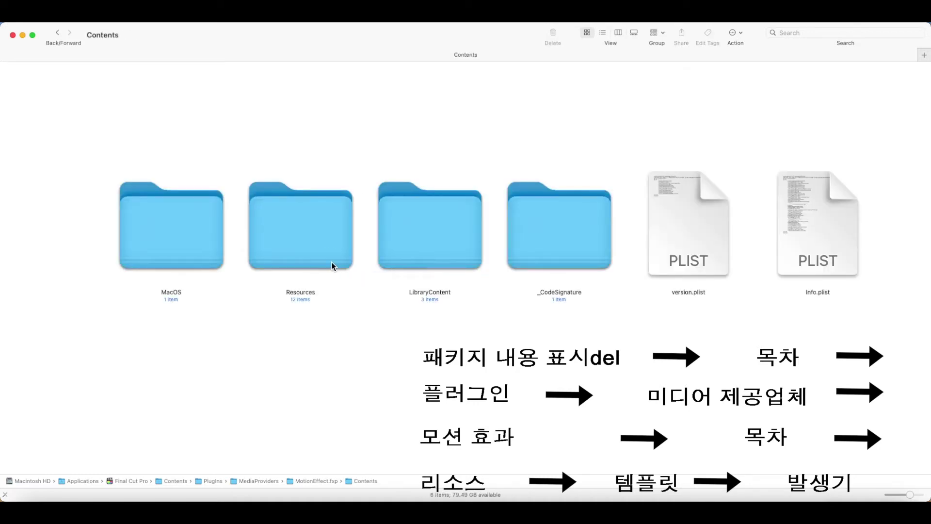
click(331, 265)
double_click(332, 239)
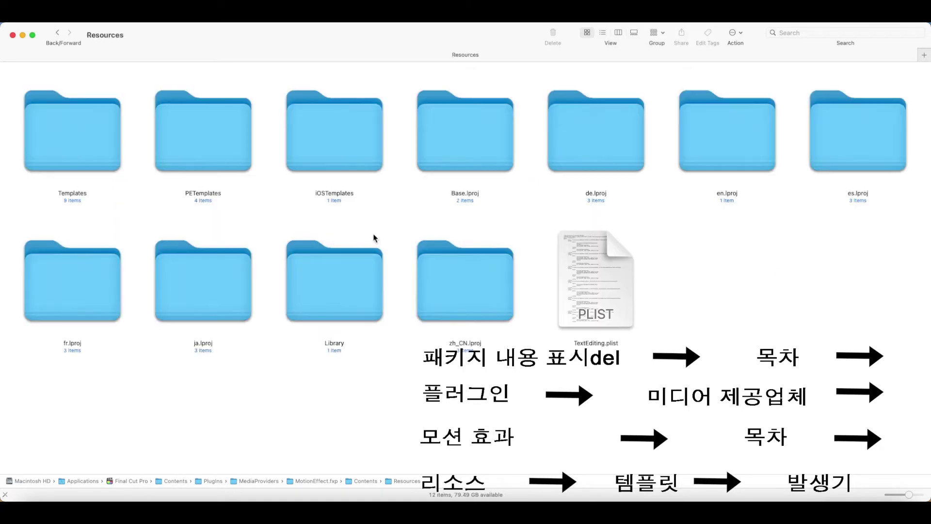
click(96, 148)
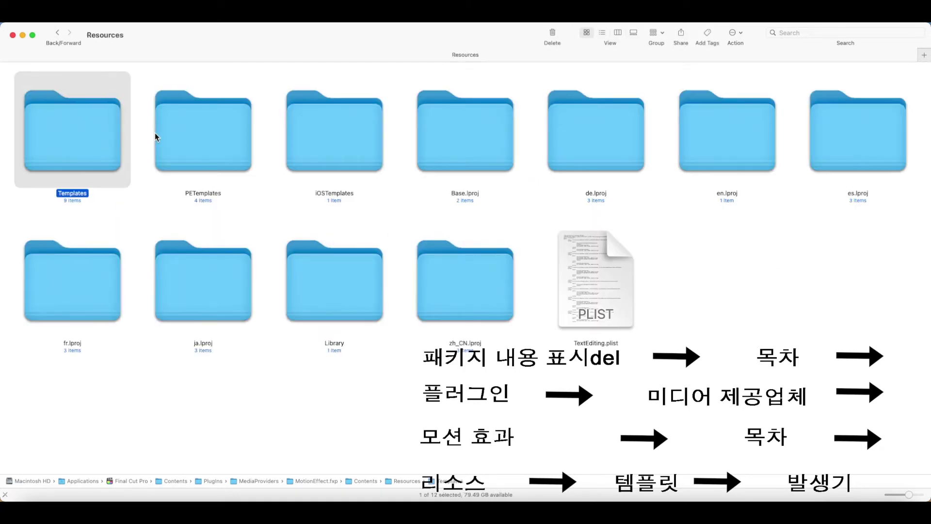
double_click(110, 130)
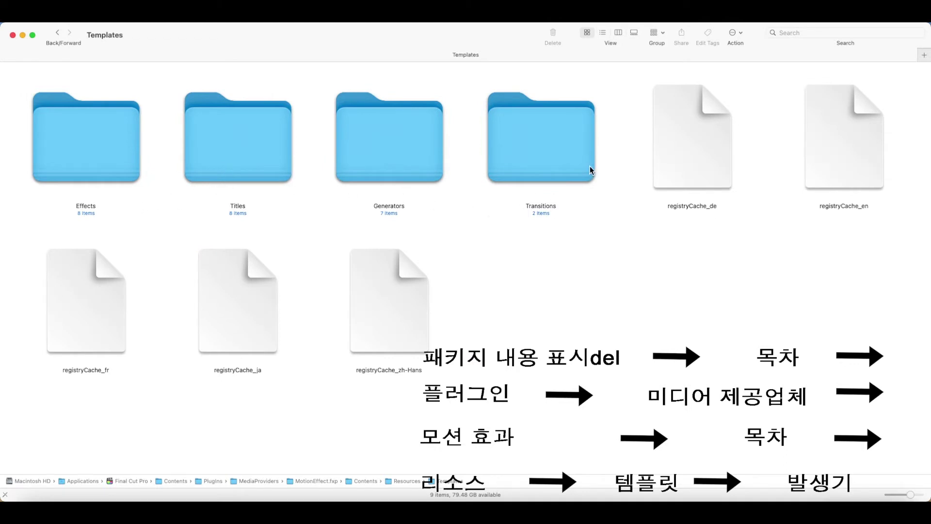
drag(619, 163, 88, 142)
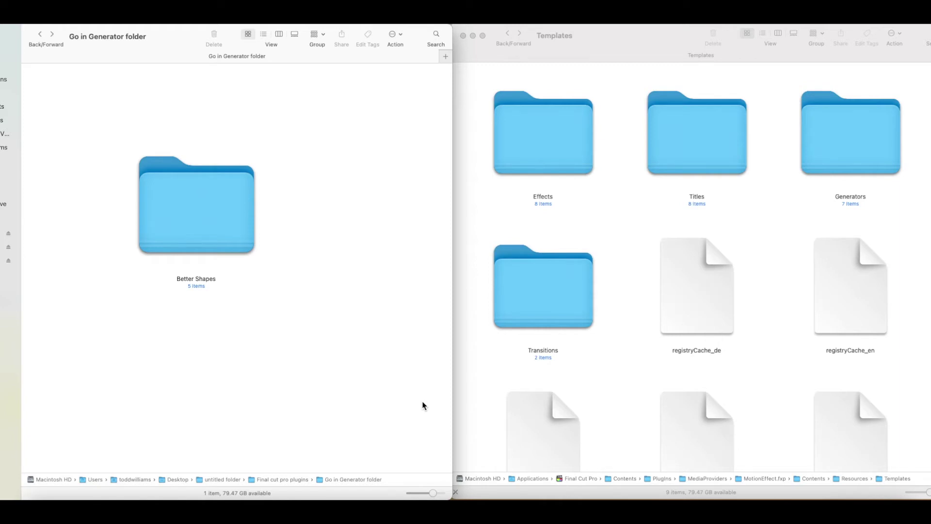
Open Better Shapes > Rectangle and select the Rectangle.motn file
double_click(244, 246)
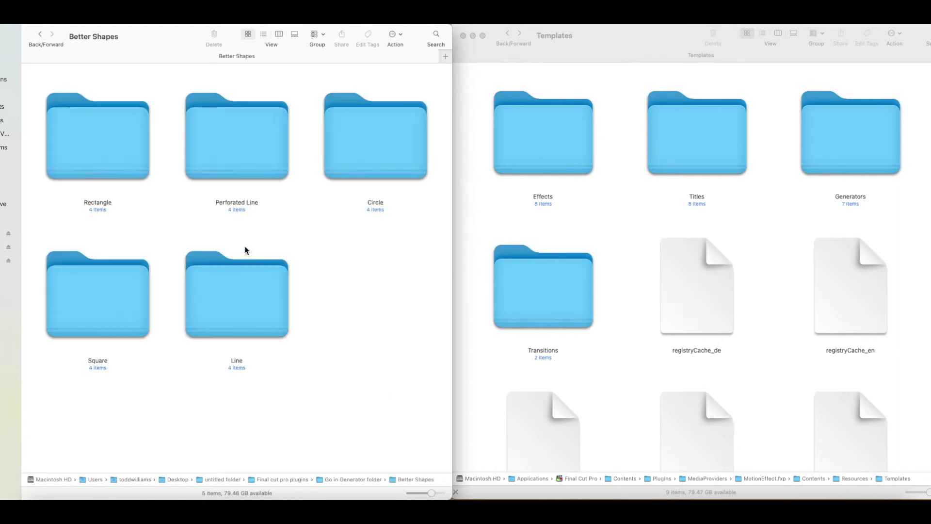
key(super+bracketleft)
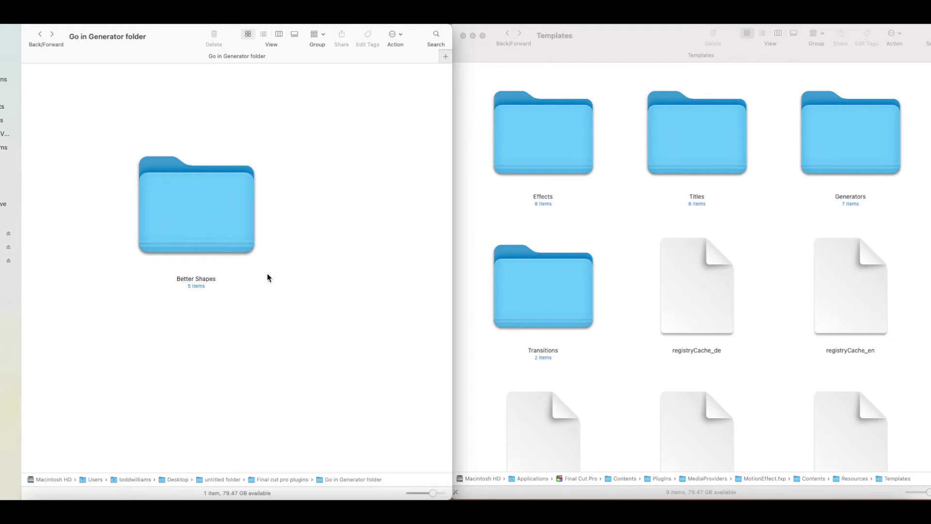
double_click(245, 245)
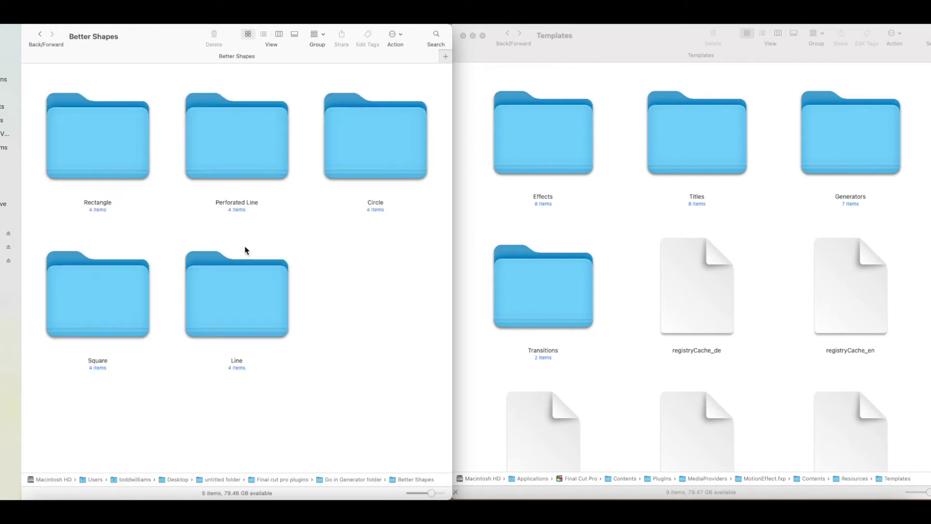
double_click(141, 166)
click(216, 299)
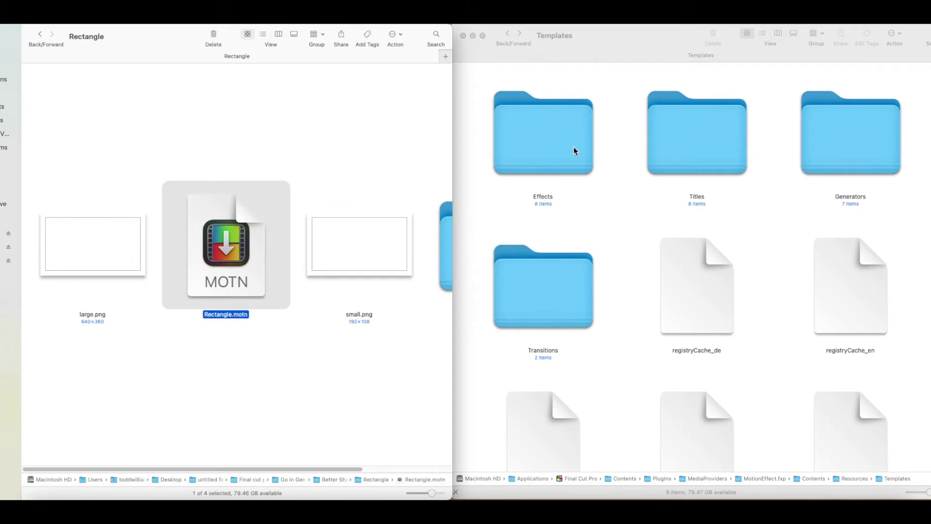
In the Templates window, open Generators and browse Backgrounds > Blobs to Blobs.motn
click(609, 153)
double_click(842, 165)
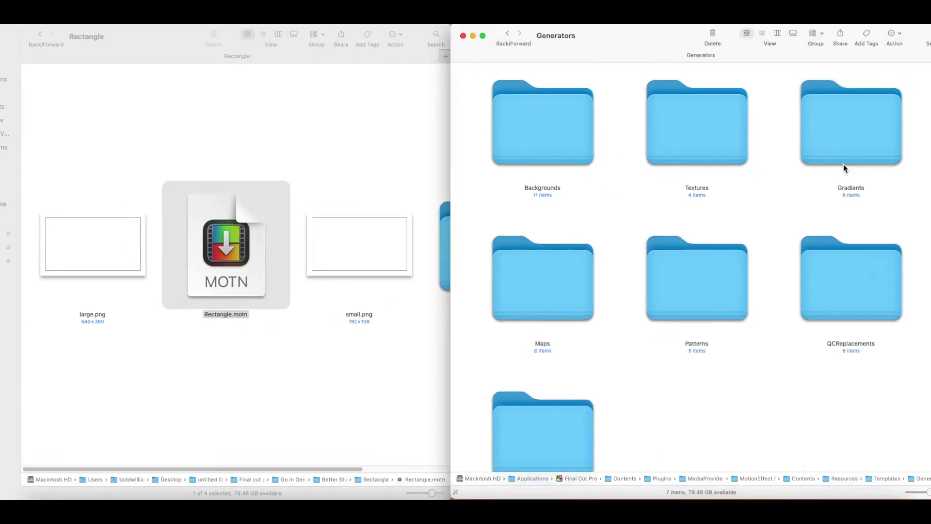
click(565, 141)
double_click(566, 144)
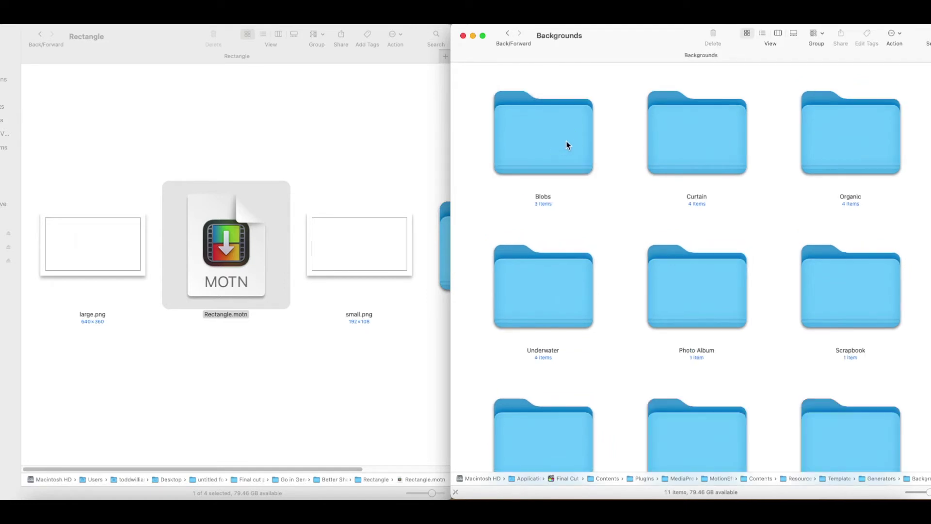
double_click(566, 140)
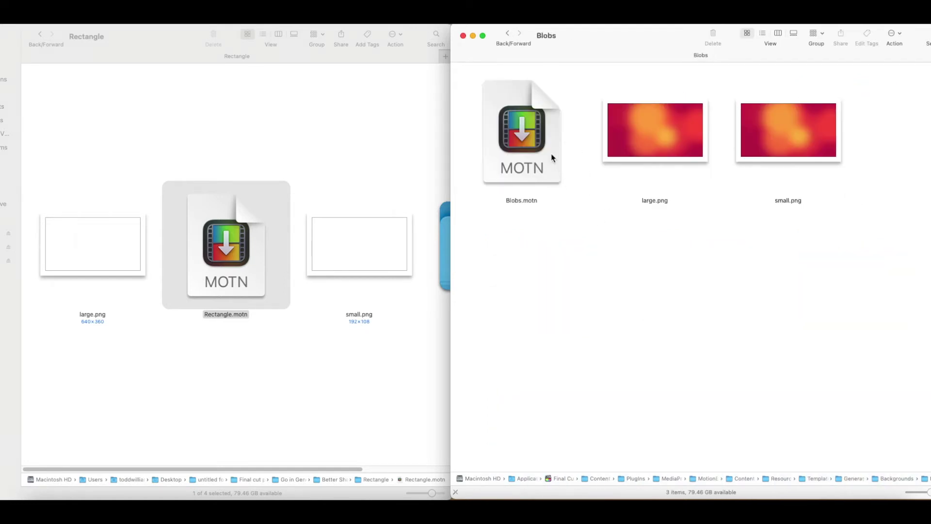
click(551, 153)
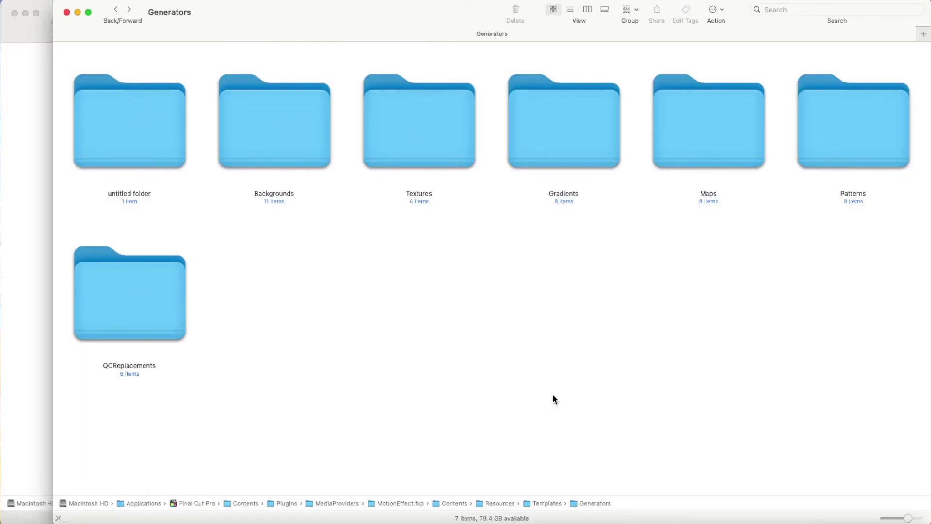
Duplicate the Backgrounds generator folder, authorizing with the account password
click(324, 163)
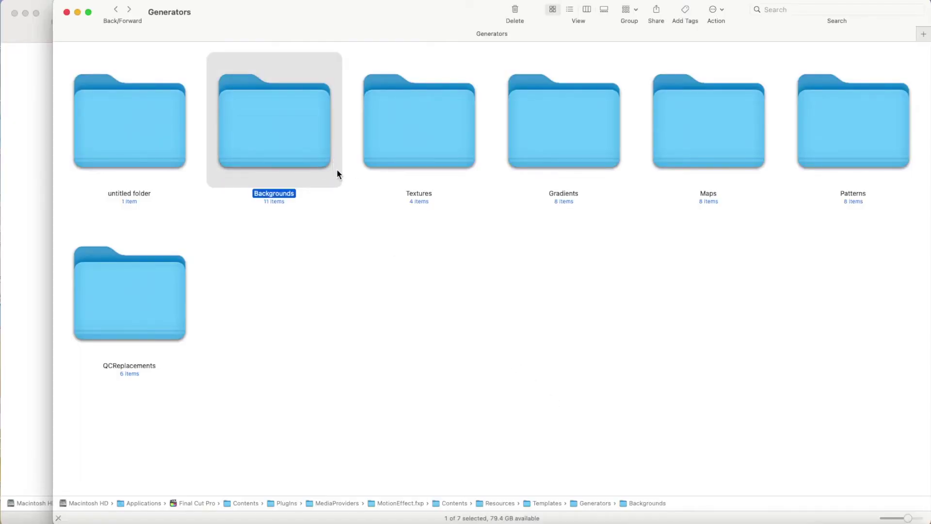
right_click(338, 173)
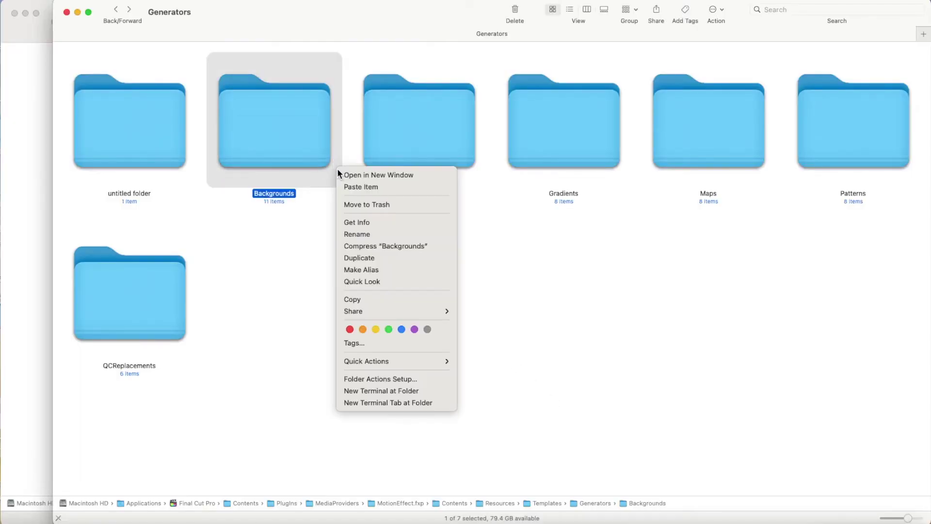
click(387, 263)
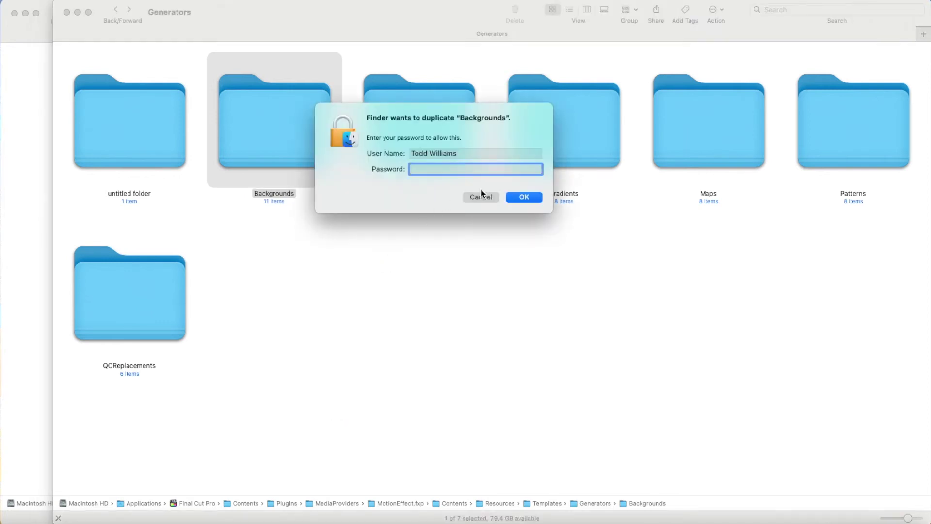
click(510, 196)
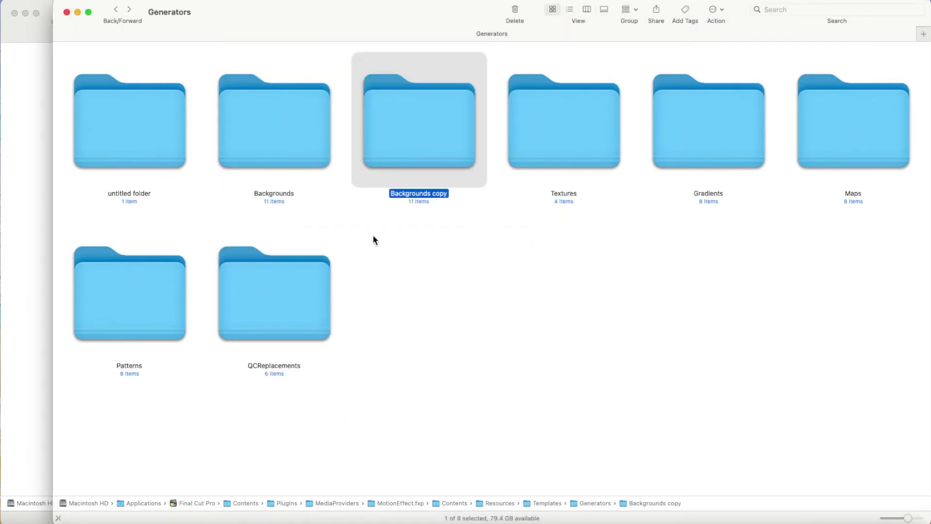
Open Backgrounds copy and select all eleven folders inside for removal
double_click(450, 150)
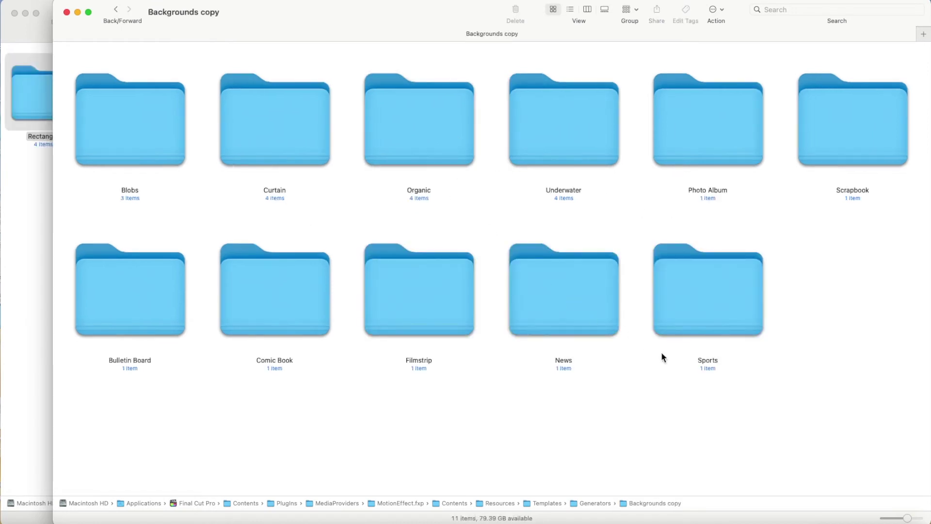
click(839, 403)
drag(839, 403, 148, 131)
right_click(148, 130)
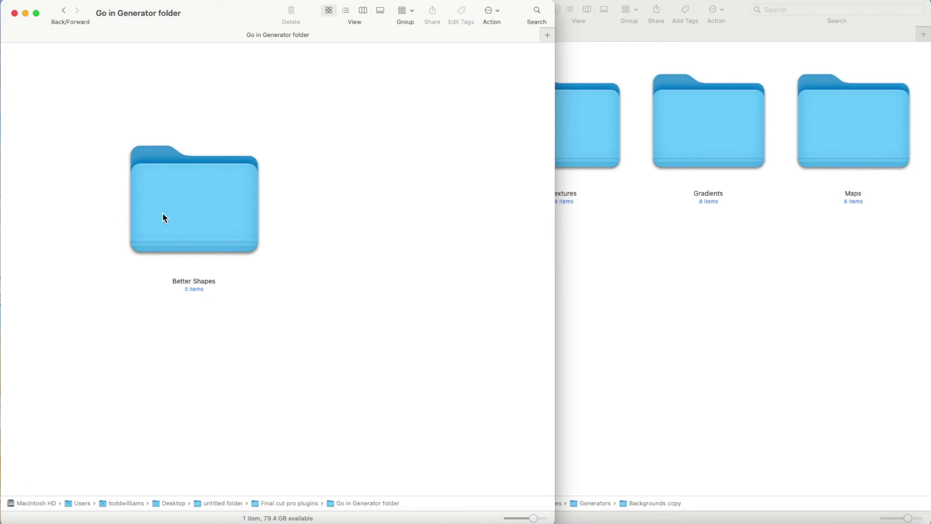
Copy the five shape folders from Better Shapes and paste them into Backgrounds copy
double_click(164, 217)
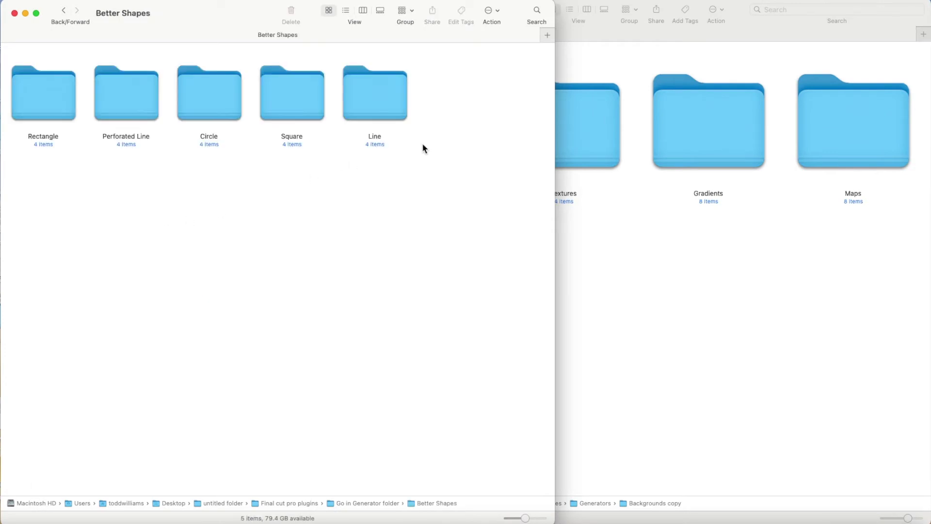
drag(410, 173, 10, 104)
right_click(29, 109)
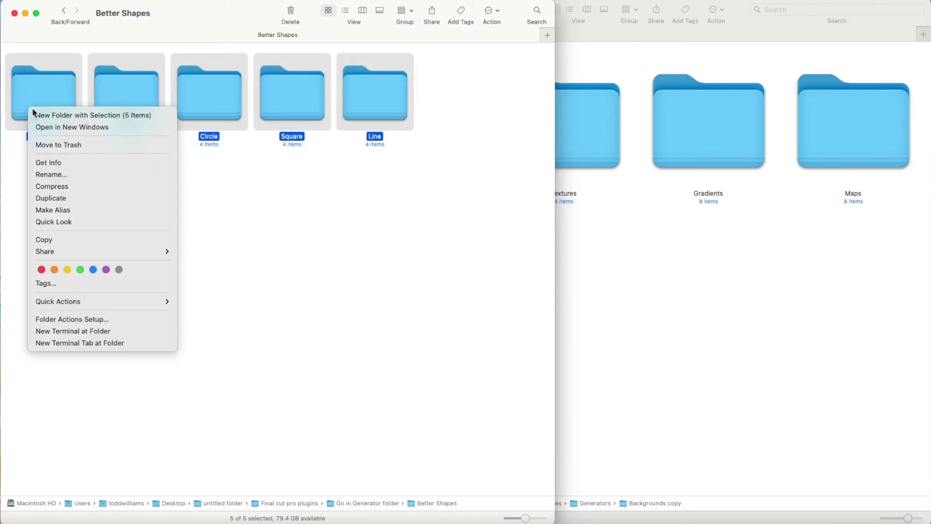
click(83, 237)
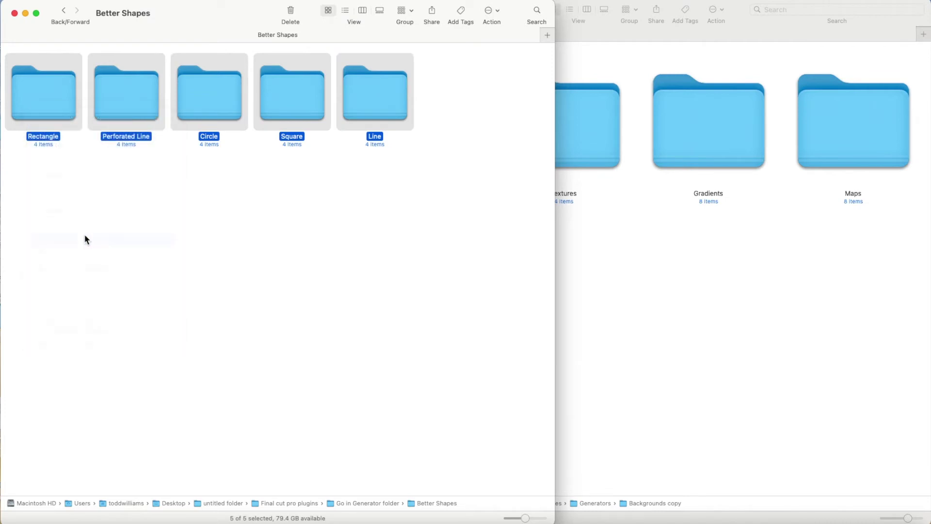
click(656, 215)
double_click(451, 153)
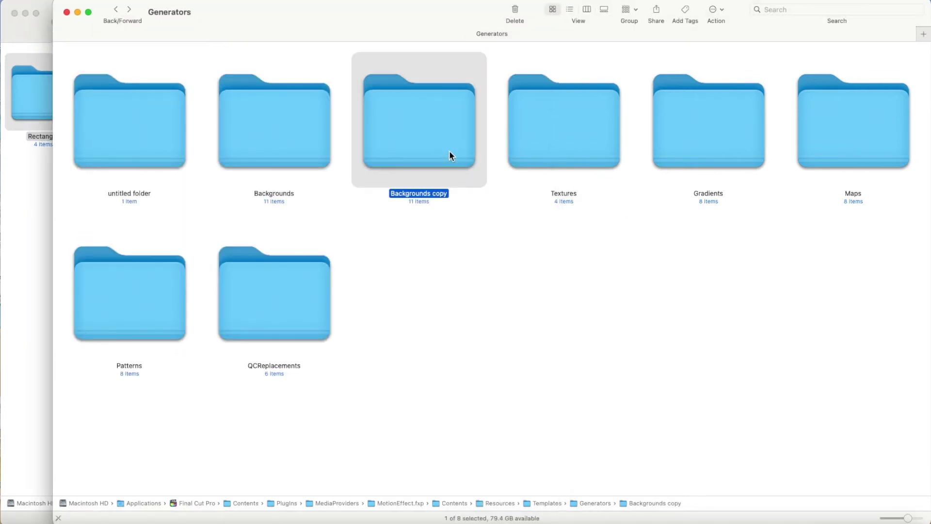
right_click(369, 214)
click(395, 233)
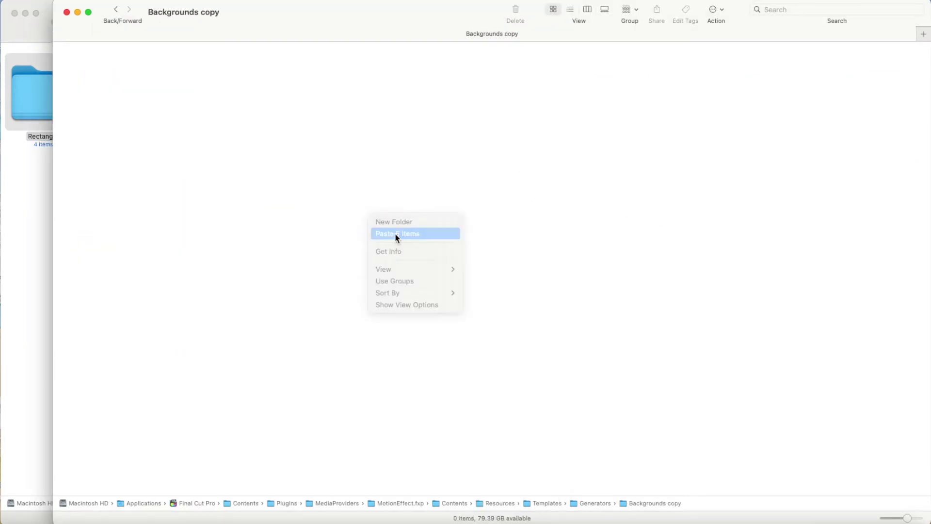
Rename the Backgrounds copy folder to 'Better Shapes', authorizing with the account password
click(207, 285)
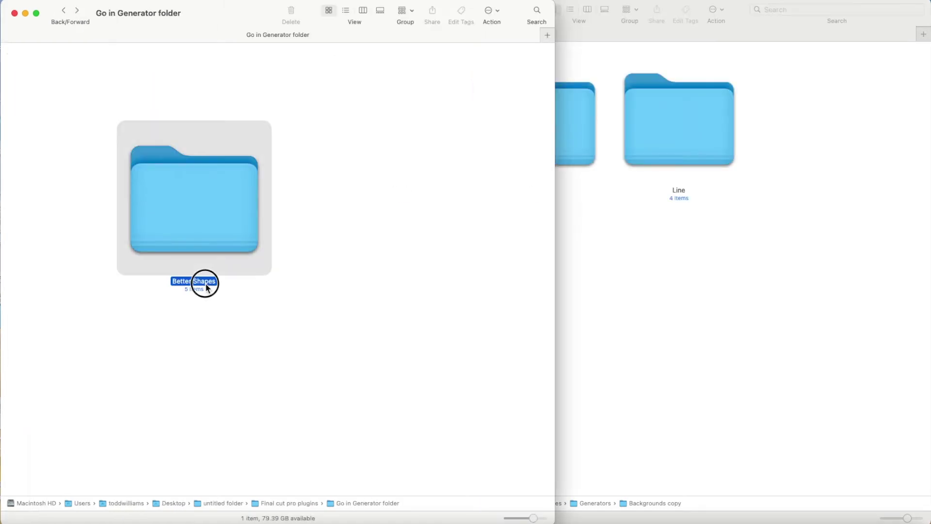
right_click(205, 281)
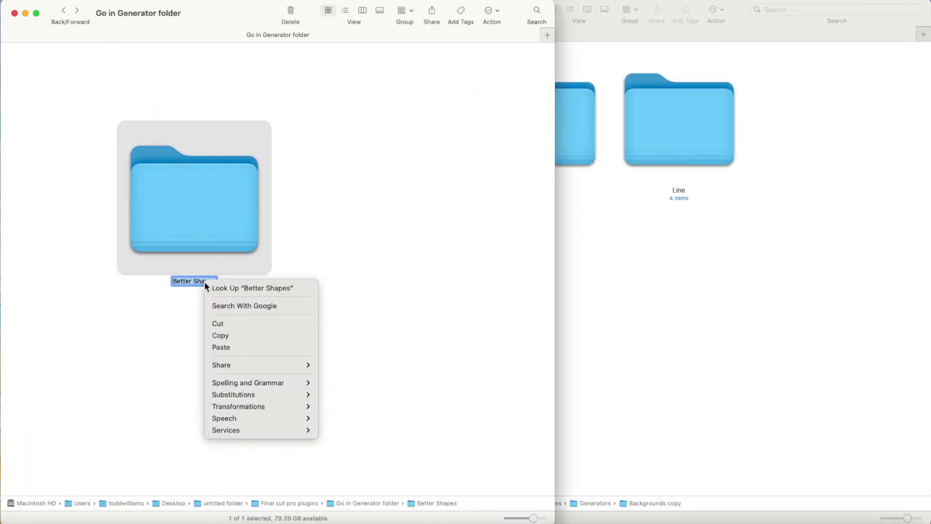
click(228, 336)
click(343, 320)
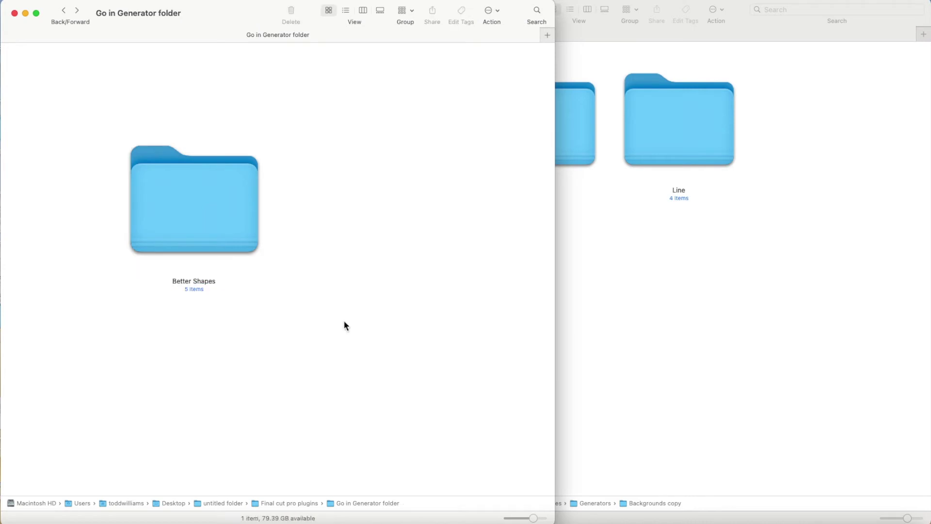
click(596, 308)
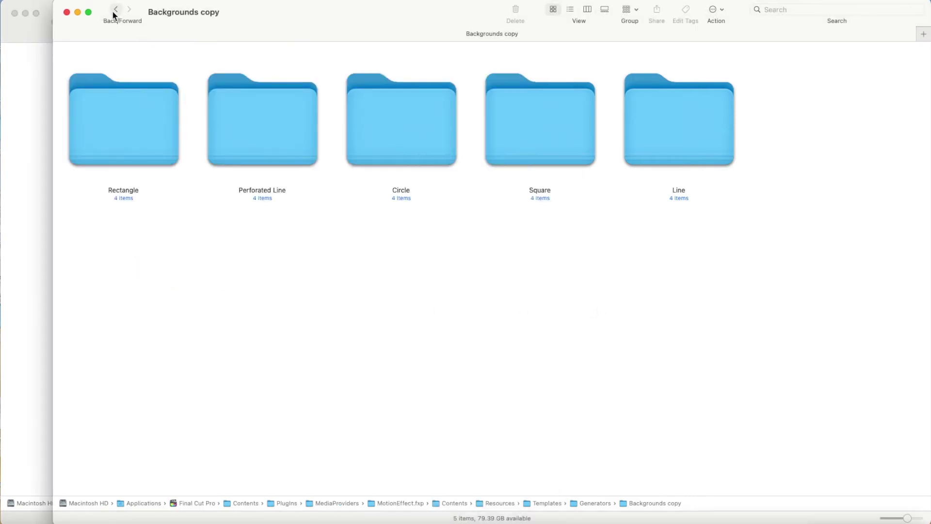
click(116, 9)
click(155, 195)
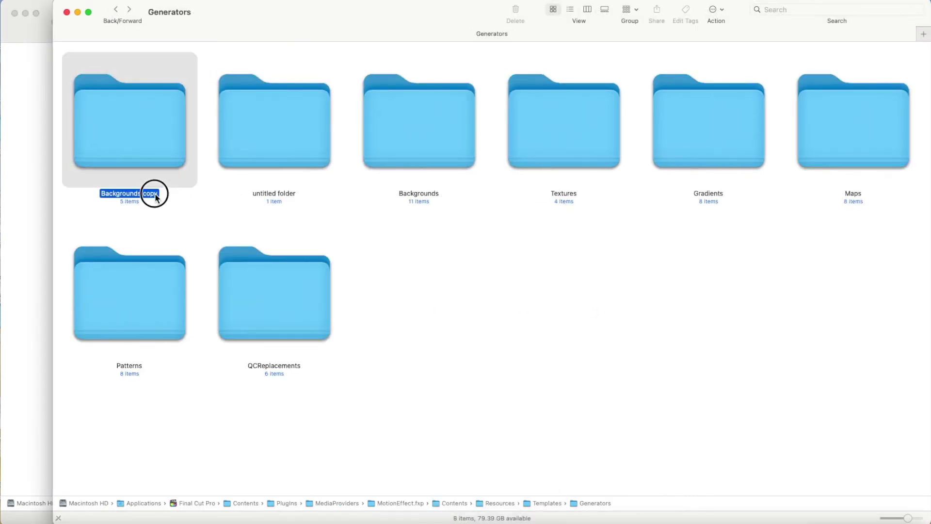
right_click(153, 196)
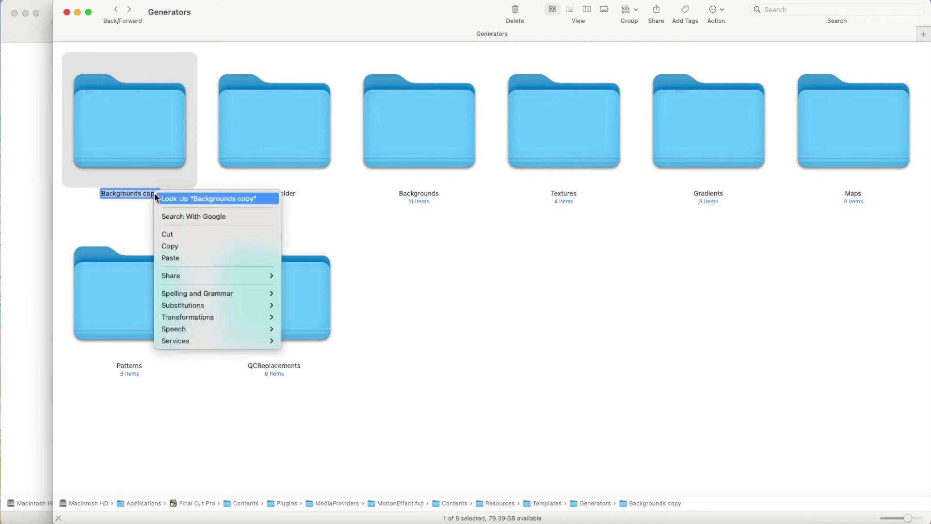
click(214, 256)
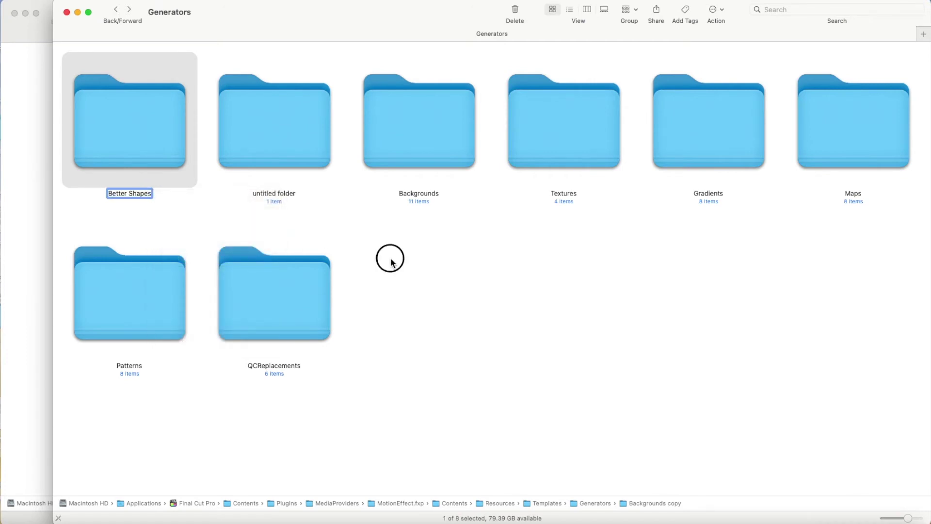
key(Return)
click(539, 199)
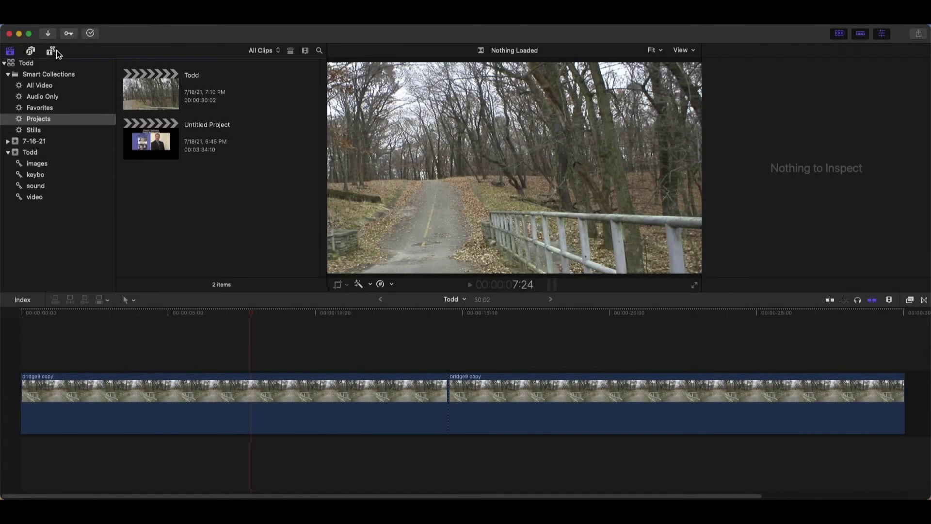
Drag the Better Shapes Rectangle generator onto the timeline above the bridge9 copy clip
click(53, 50)
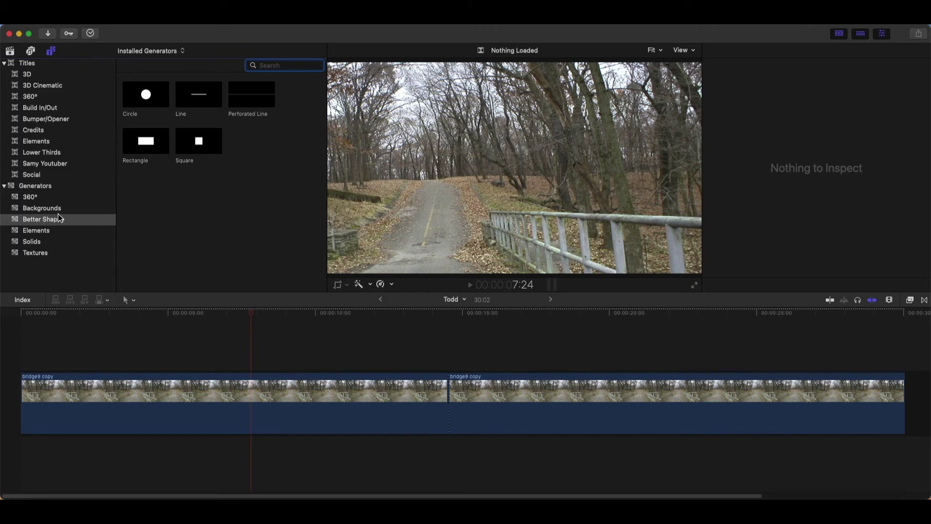
click(60, 220)
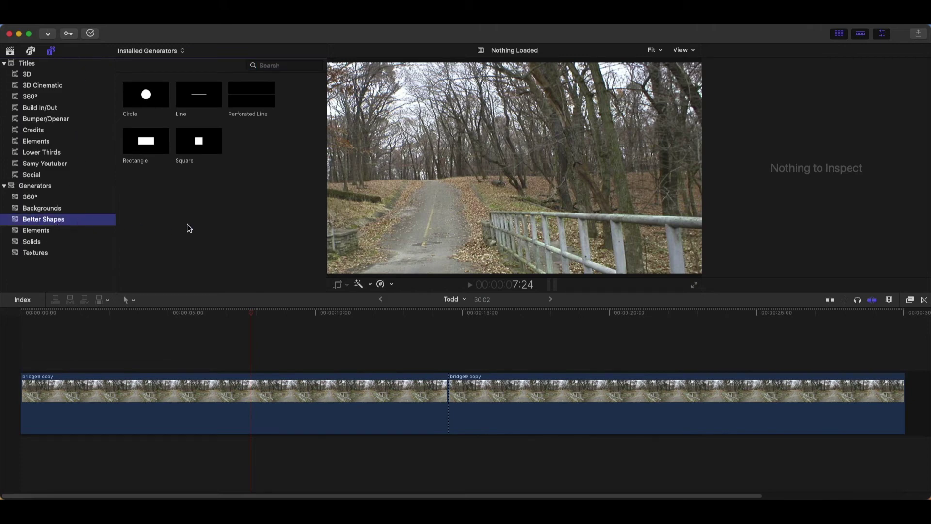
click(154, 148)
mouse_move(155, 147)
mouse_down()
mouse_move(197, 340)
mouse_move(145, 344)
mouse_up()
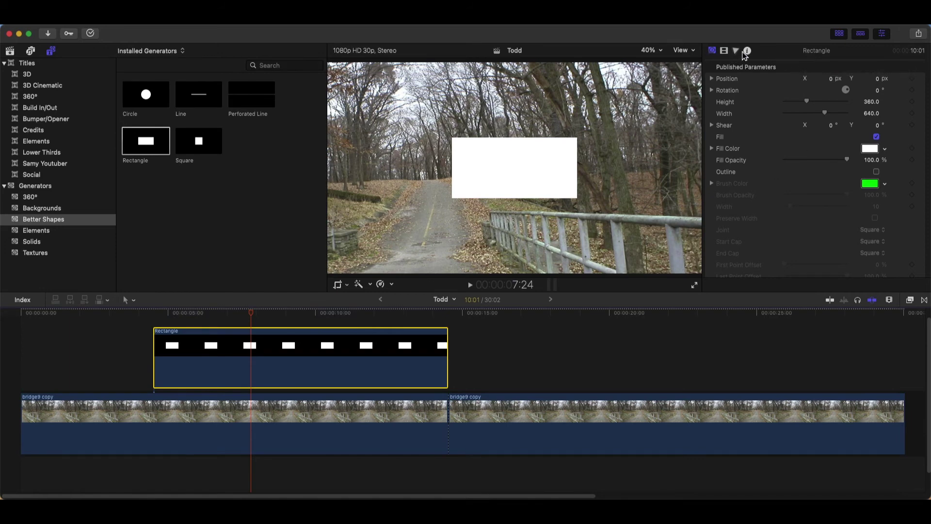
Uncheck the Rectangle's Fill and set its brush colour to orange
click(715, 52)
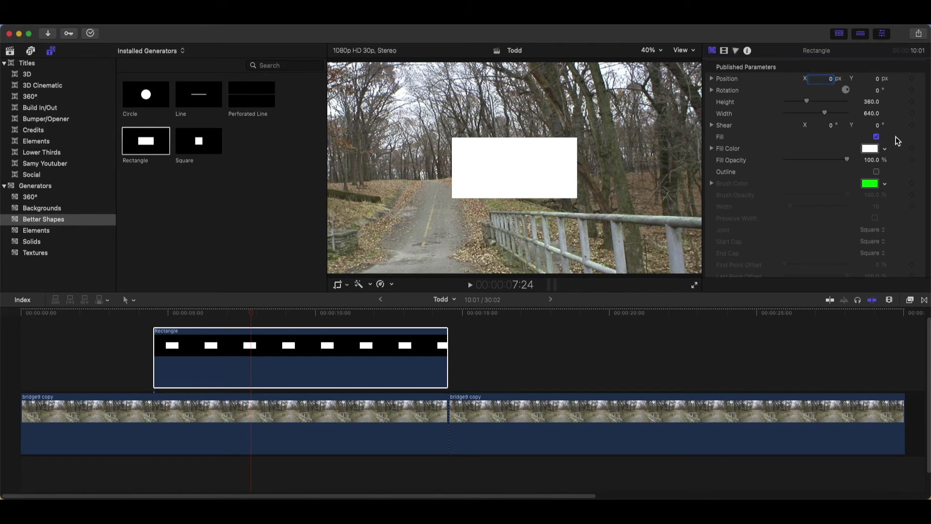
click(876, 137)
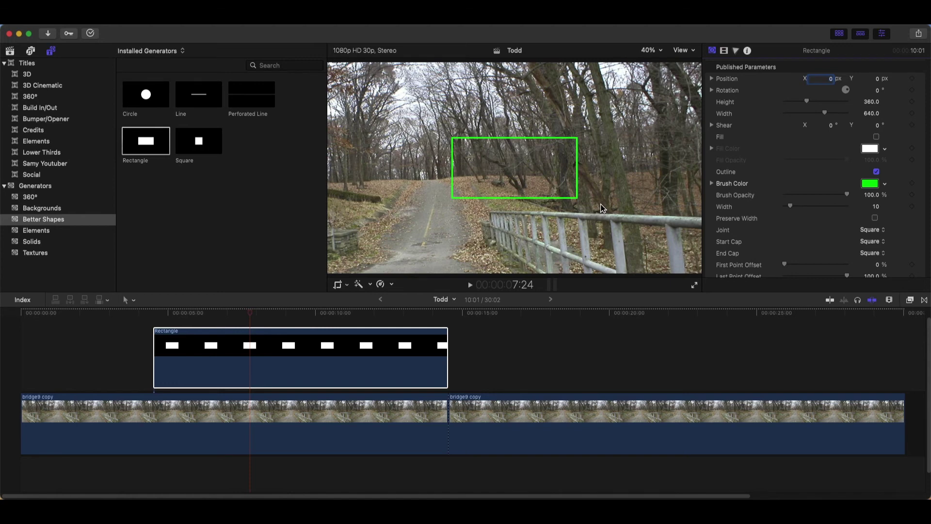
click(885, 184)
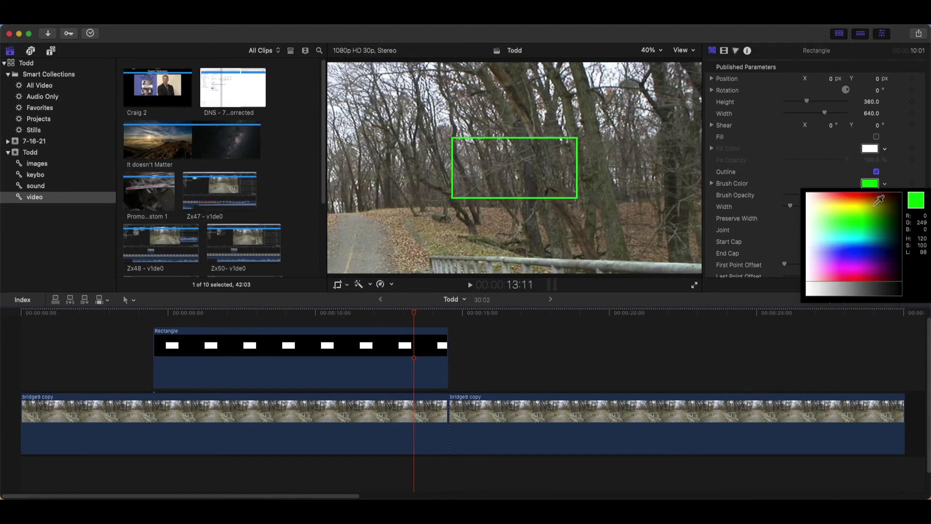
click(832, 199)
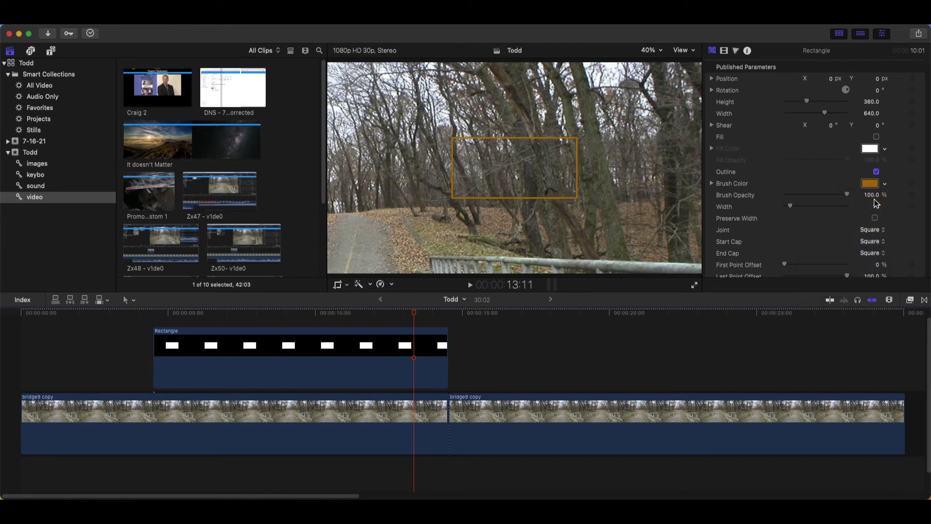
Place the DNS - 7 mistake corrected clip after the first bridge clip
click(240, 98)
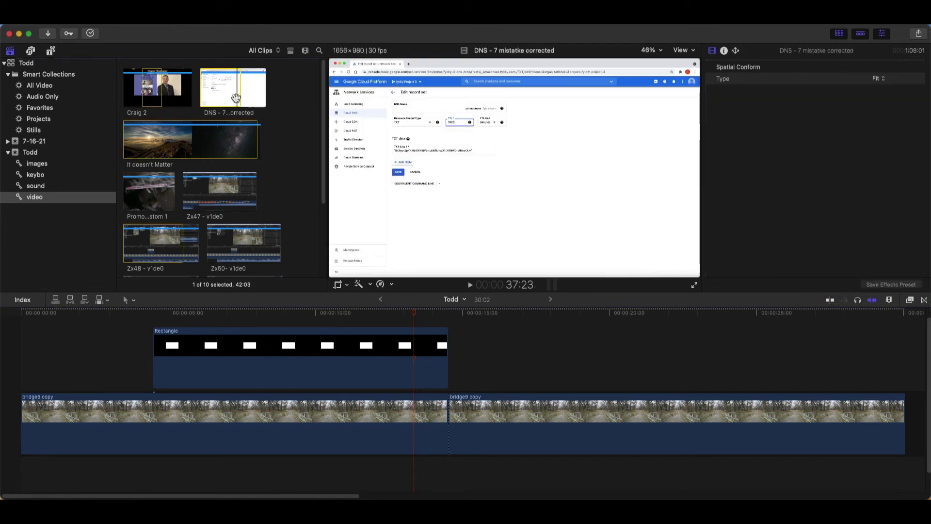
mouse_move(241, 97)
mouse_down()
mouse_move(465, 332)
mouse_move(504, 403)
mouse_up()
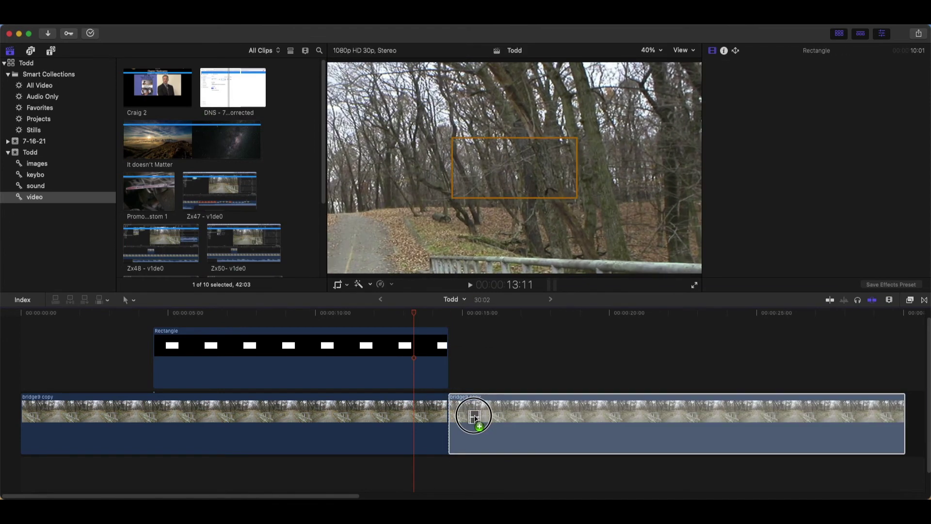
drag(505, 402, 450, 415)
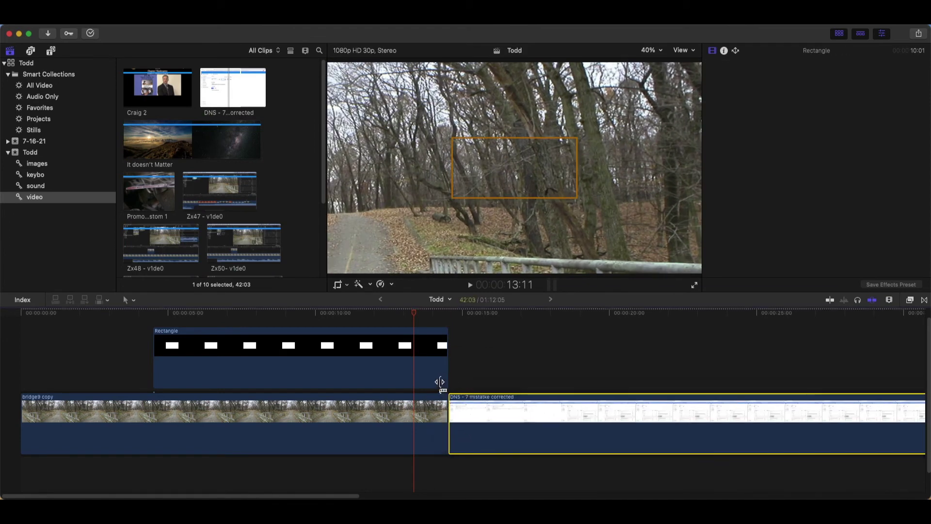
Slide the Rectangle clip over the DNS clip and move the playhead into it
click(433, 366)
drag(433, 366, 703, 373)
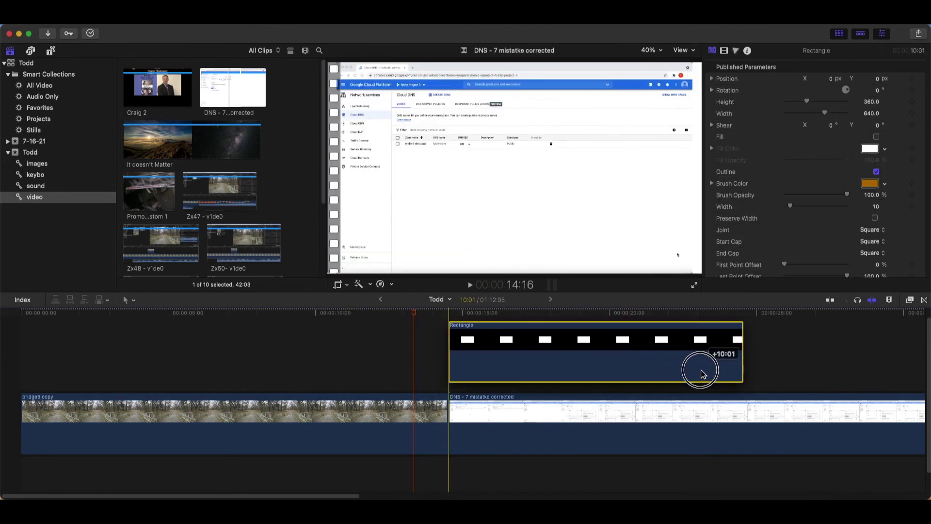
drag(703, 372, 700, 371)
click(639, 314)
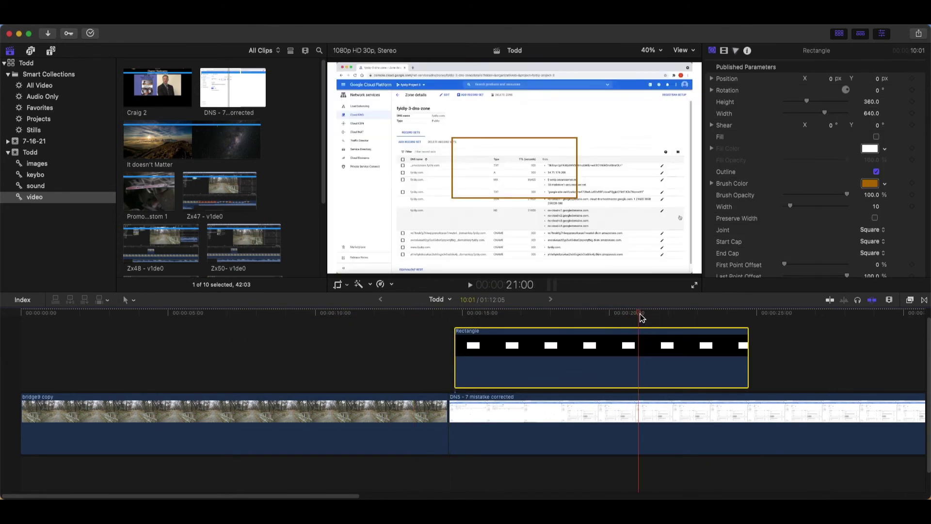
Thicken the rectangle's outline width from 10 to 24
scroll(761, 160, down, 1)
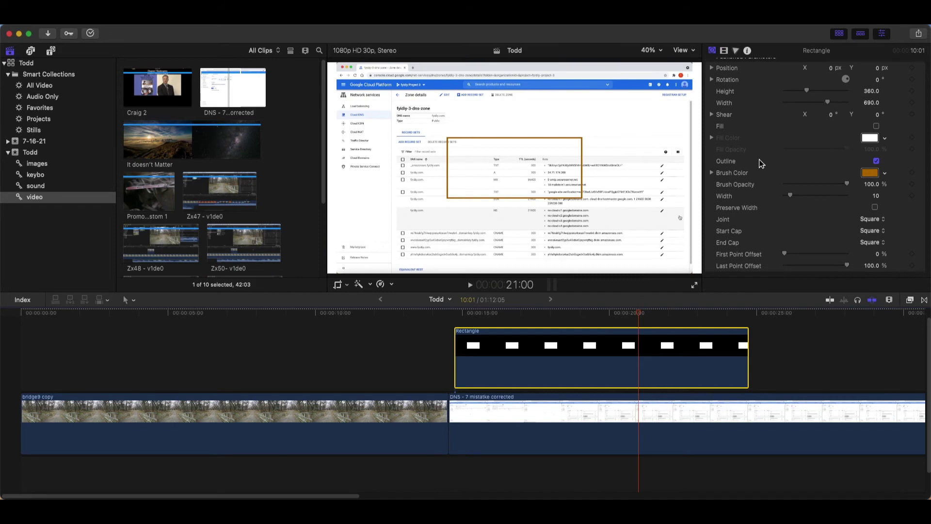
click(712, 173)
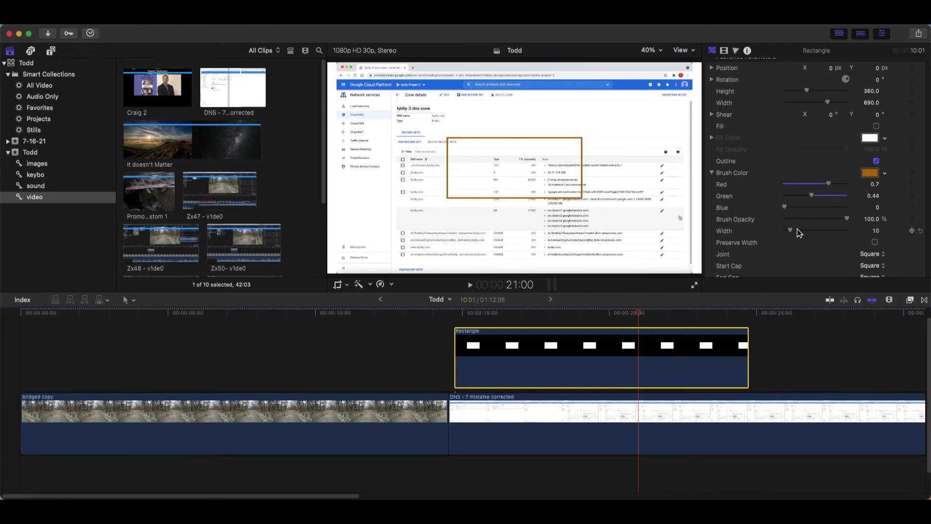
drag(794, 231, 804, 238)
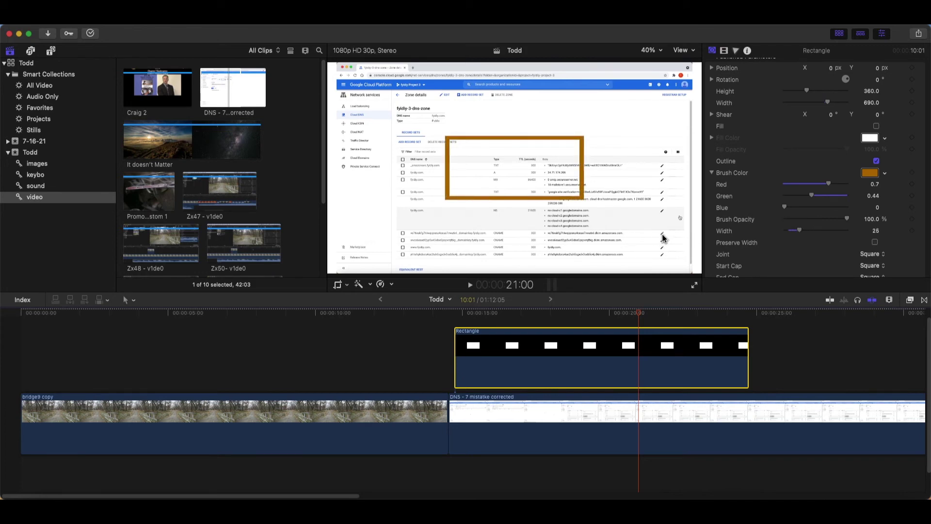
Move the orange rectangle down and right with Transform to frame the NS records
right_click(547, 222)
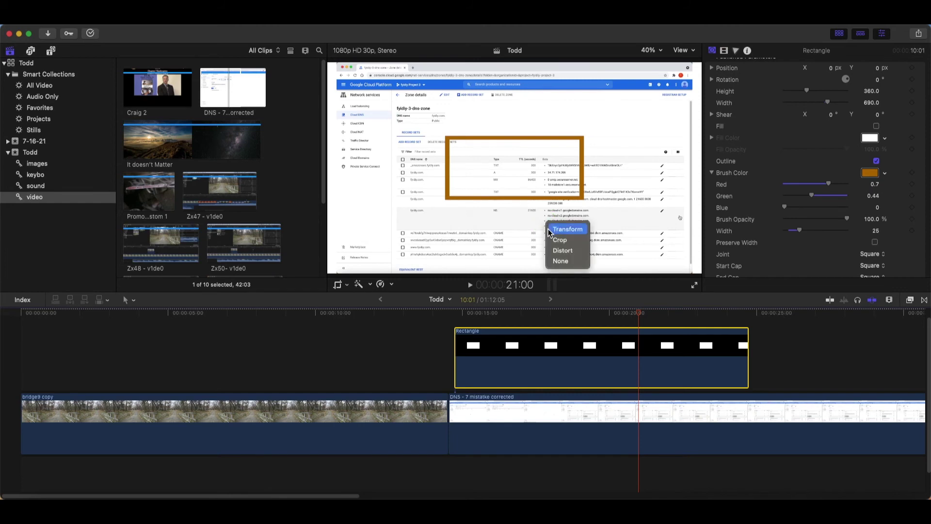
click(553, 227)
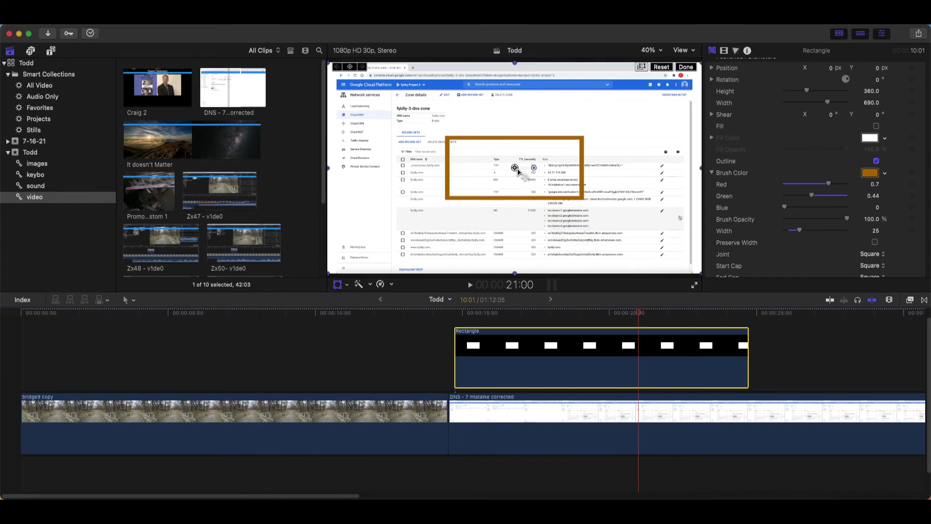
drag(514, 167, 570, 217)
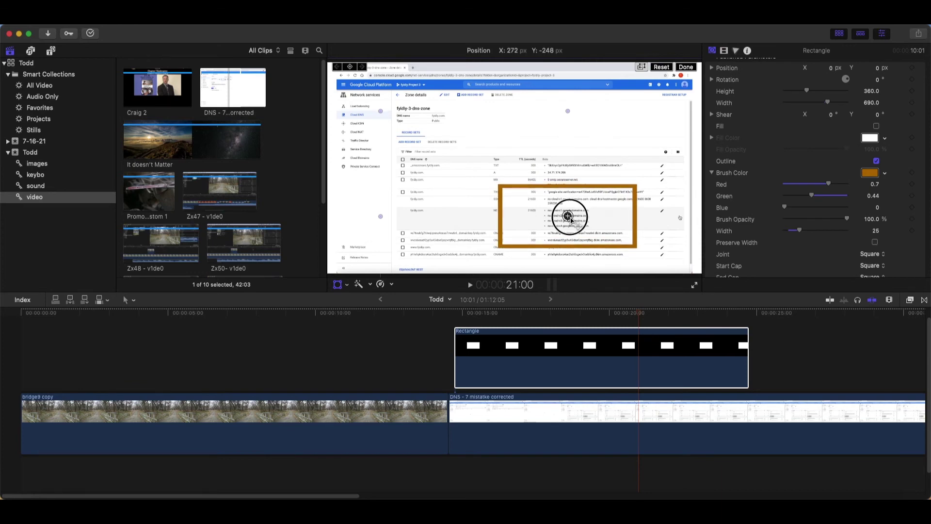
drag(570, 219, 571, 221)
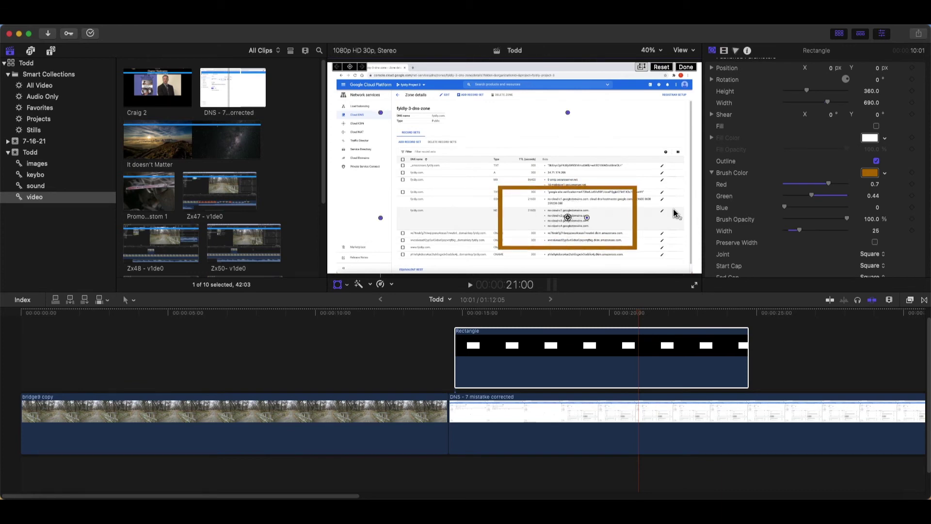
click(685, 66)
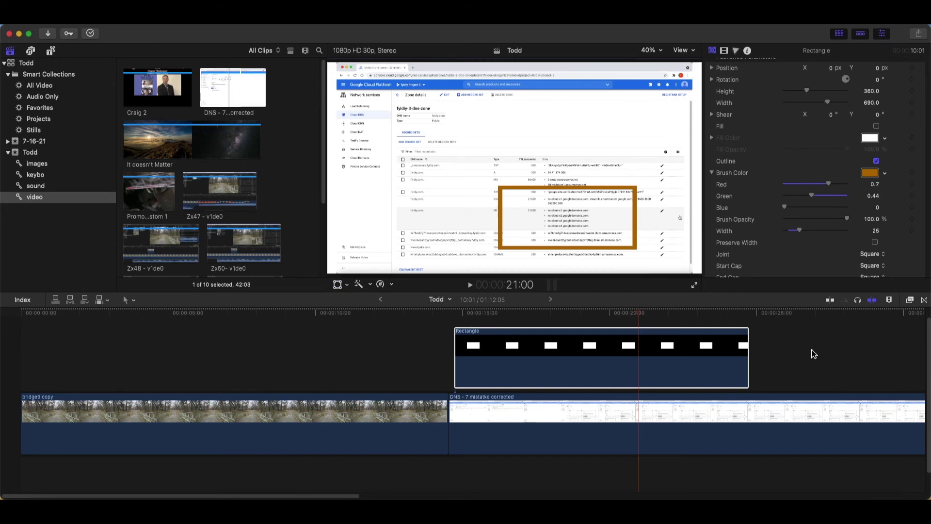
Reduce the rectangle's Scale (All) to about 41% in the Video inspector
click(724, 52)
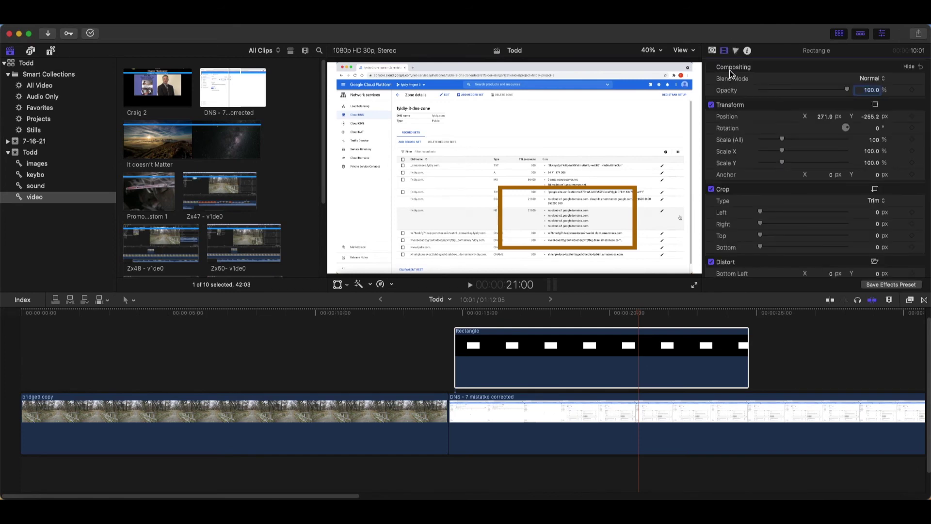
click(785, 145)
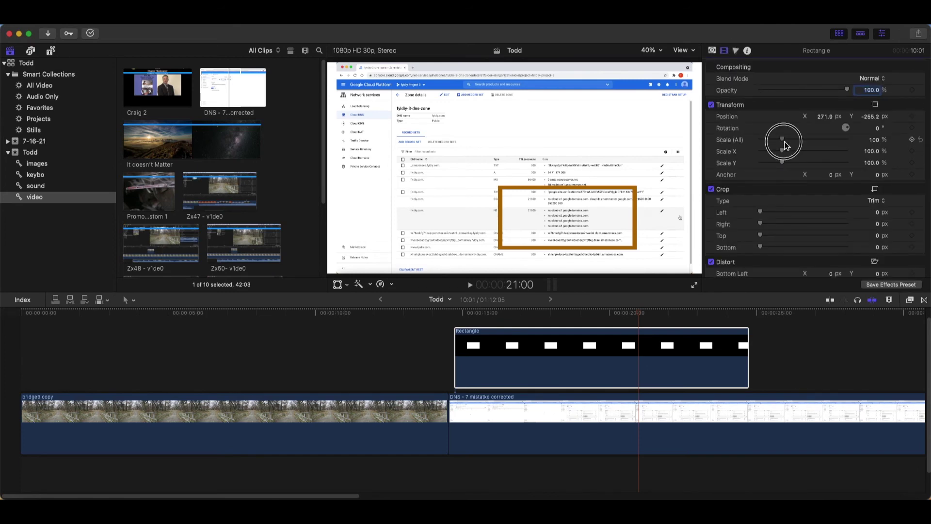
drag(785, 145, 775, 148)
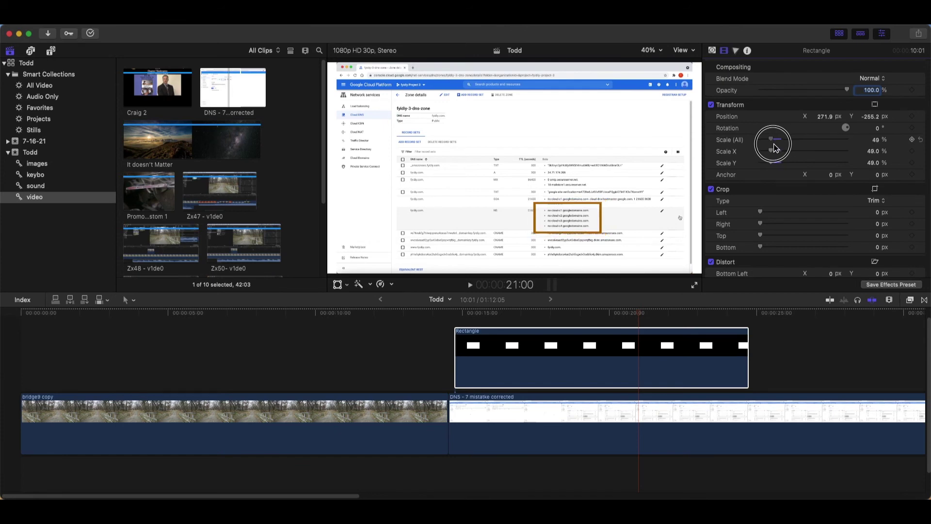
drag(775, 148, 772, 149)
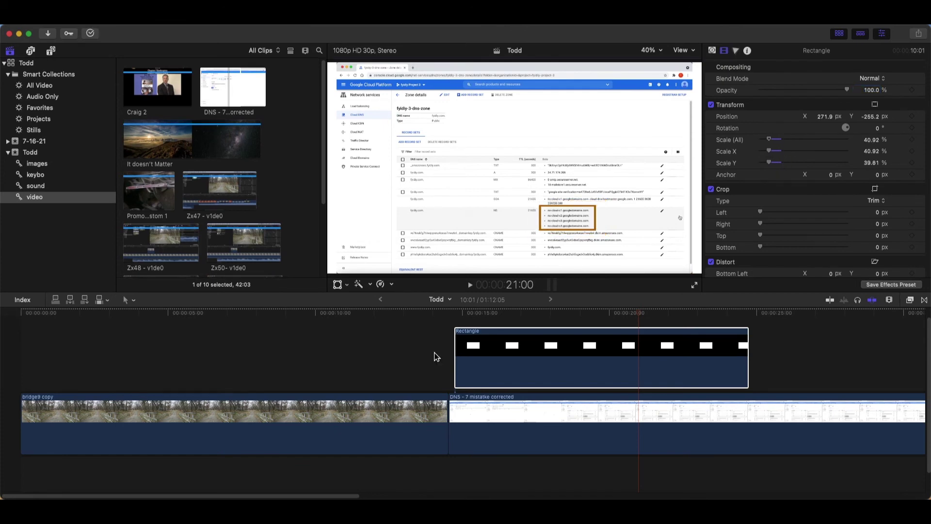
Stretch the rectangle taller with the Transform handles to cover the record list
right_click(569, 224)
click(577, 228)
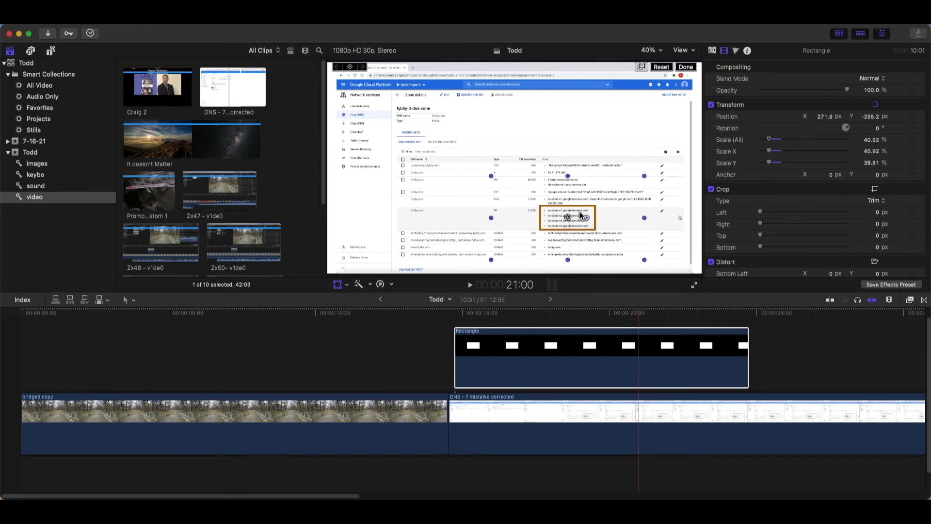
drag(567, 176, 568, 94)
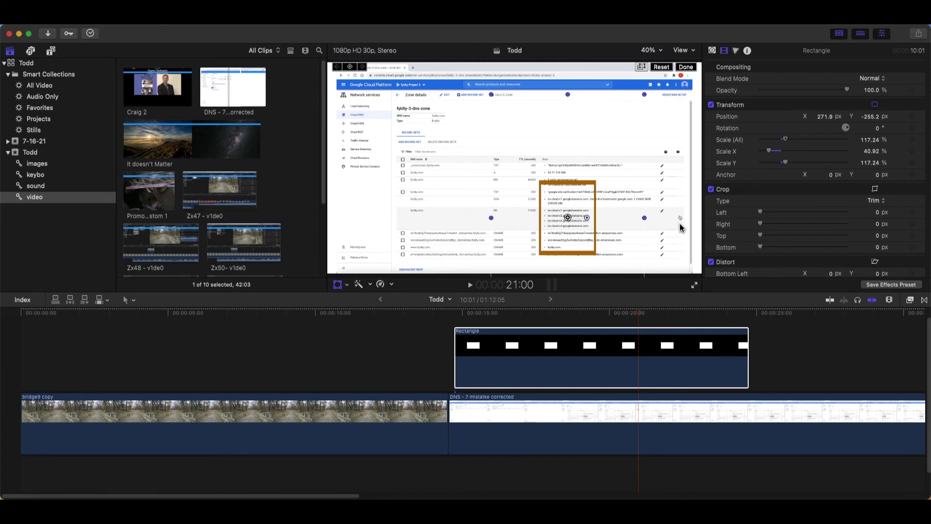
click(667, 69)
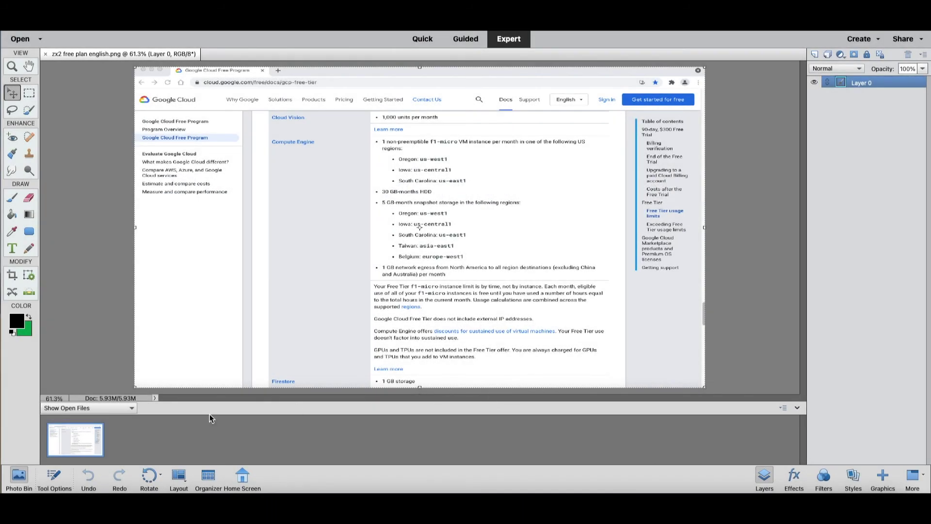
Set the foreground colour to red, cc0000
click(19, 321)
click(703, 212)
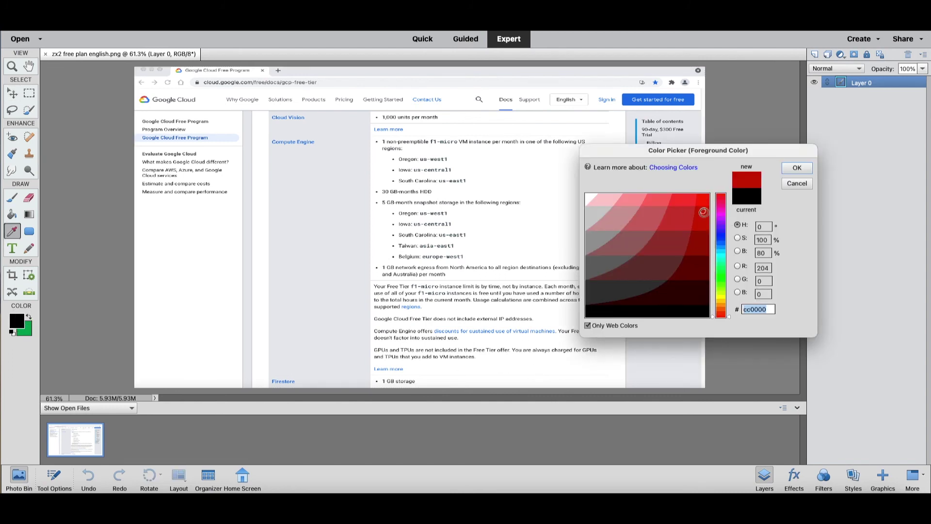
click(796, 168)
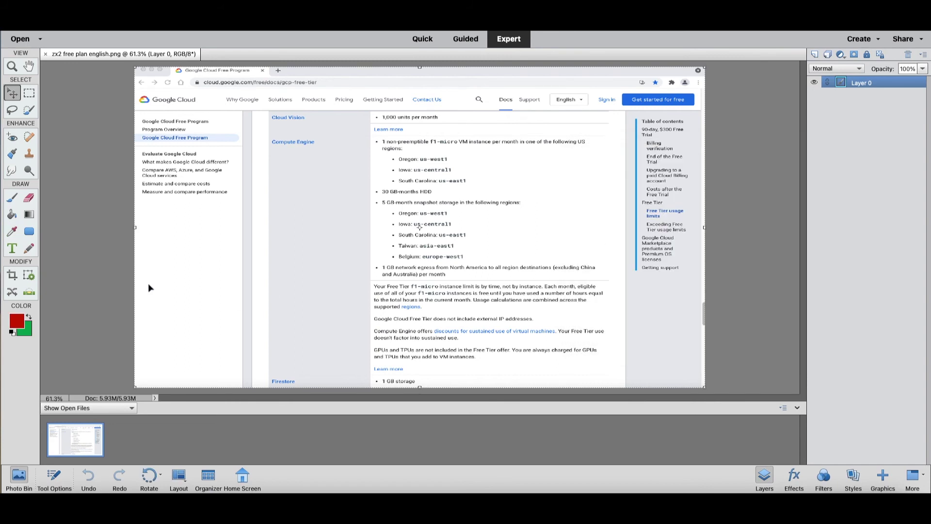
Draw a red rounded-rectangle outline around the snapshot storage regions list, subtracting an inner rectangle
click(31, 231)
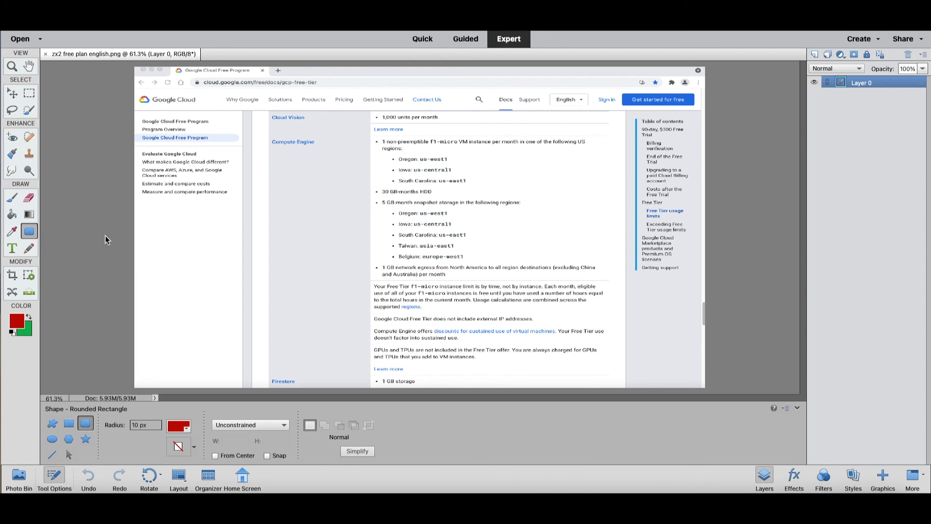
drag(372, 196, 536, 269)
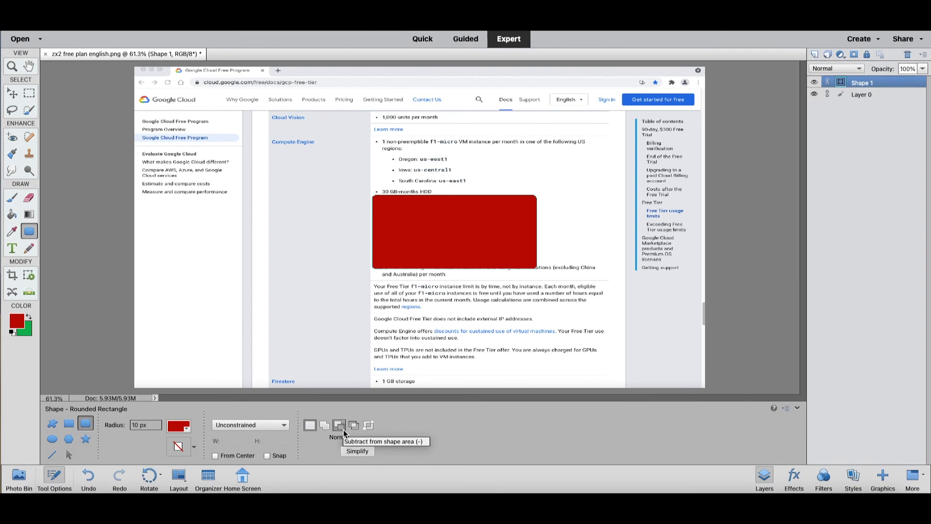
click(343, 429)
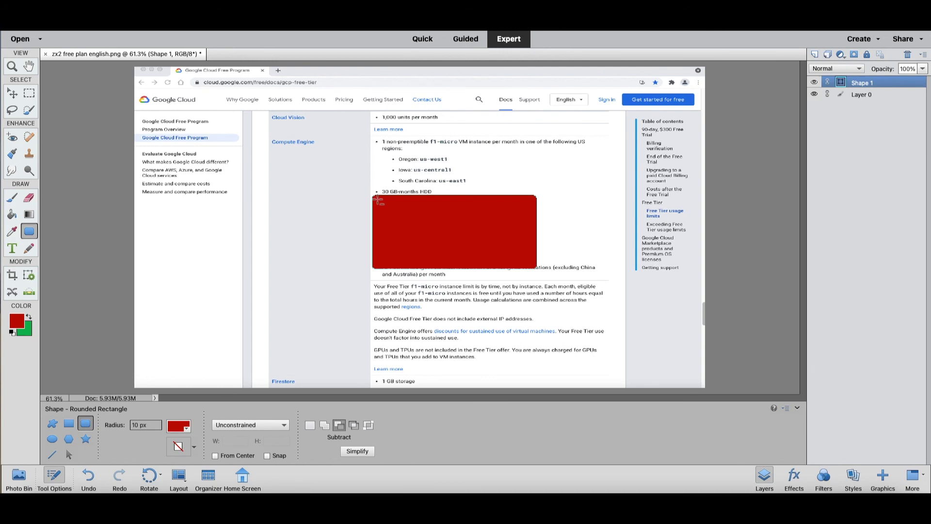
drag(377, 198, 532, 266)
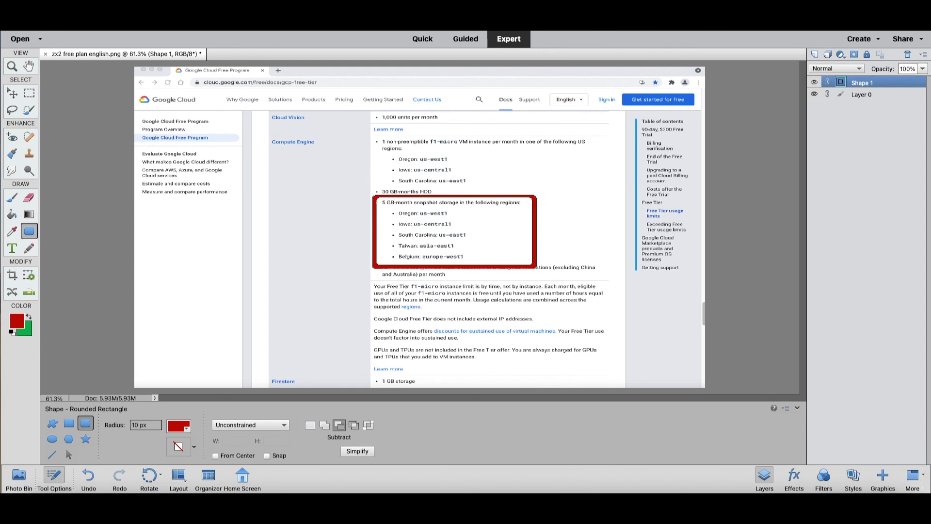
Flatten the red outline shape and screenshot into a single Background layer
mouse_move(313, 47)
click(275, 23)
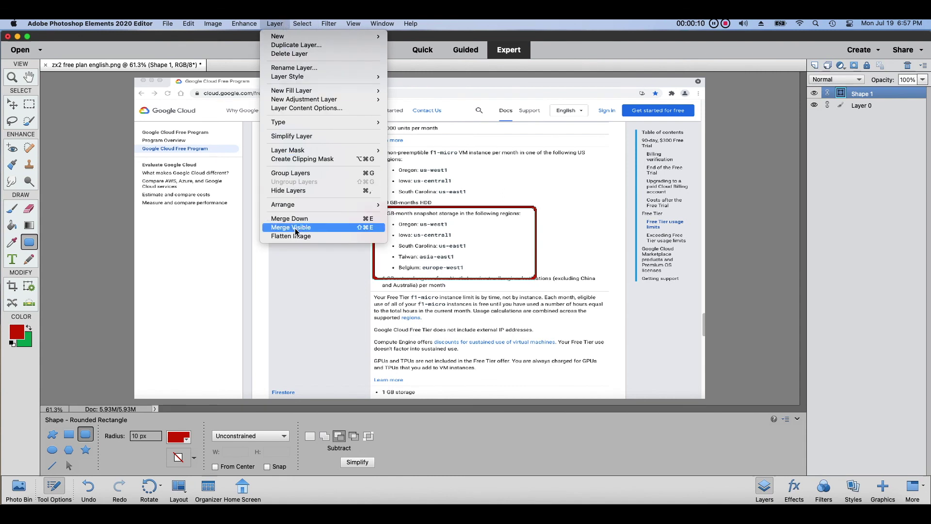
click(337, 236)
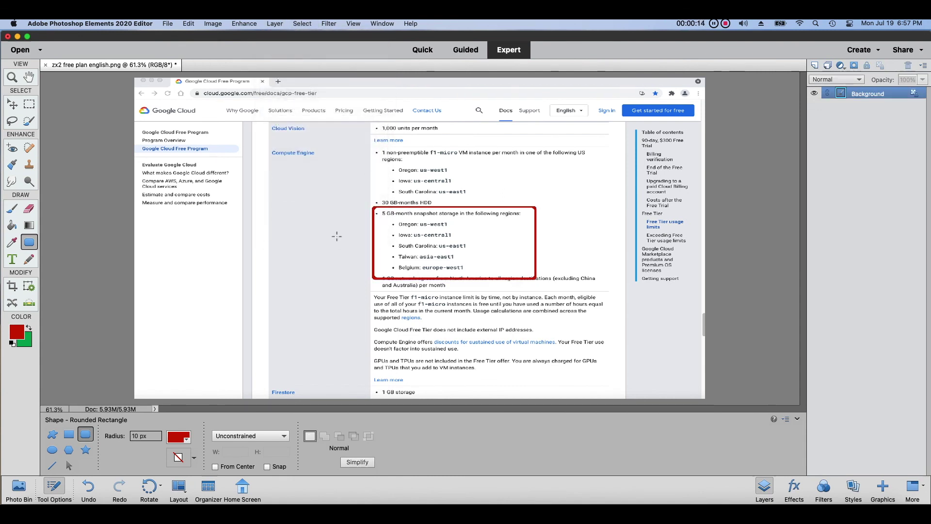
Confirm in Image Size that the image stays 1920 by 1080 pixels
click(217, 26)
mouse_move(233, 80)
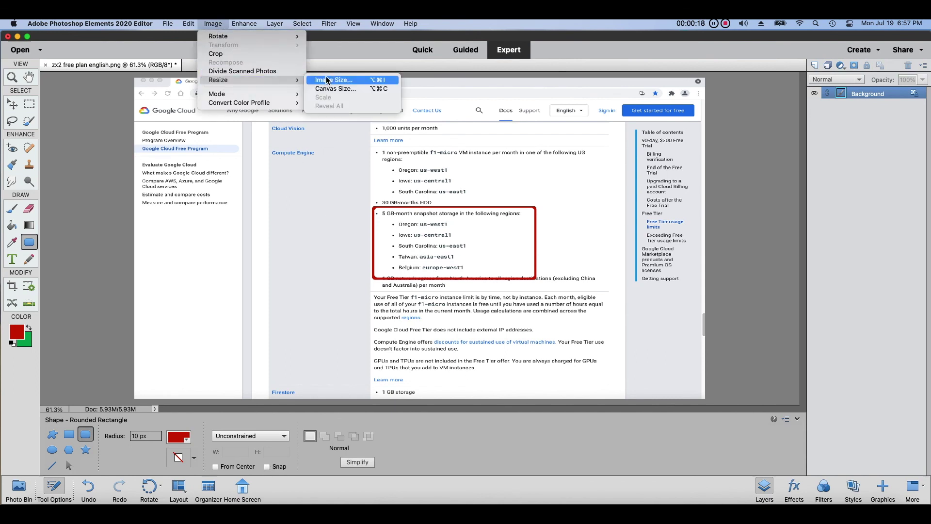
click(327, 80)
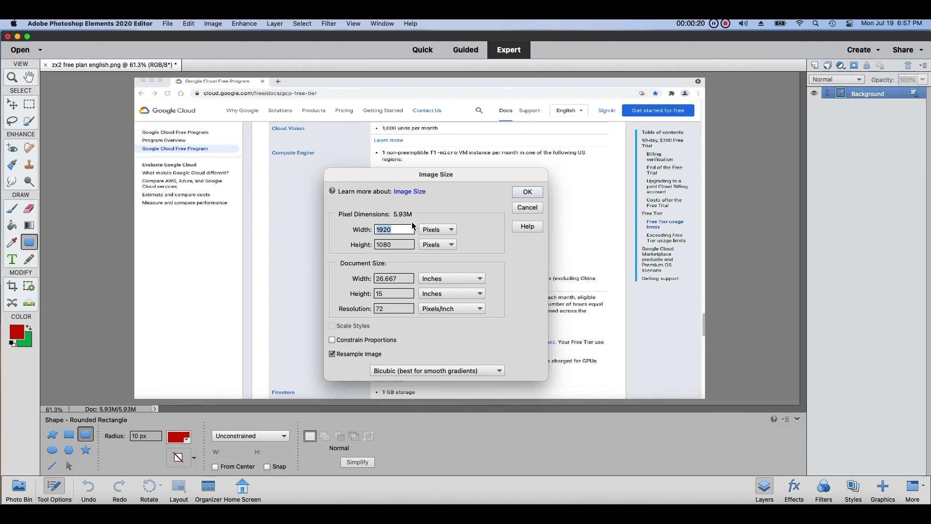
click(411, 230)
double_click(412, 245)
click(537, 193)
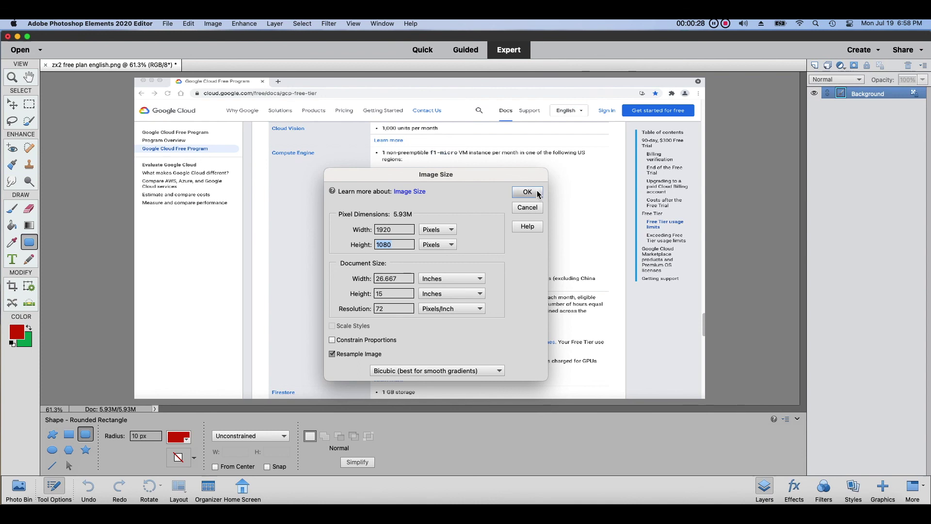
click(537, 193)
click(167, 23)
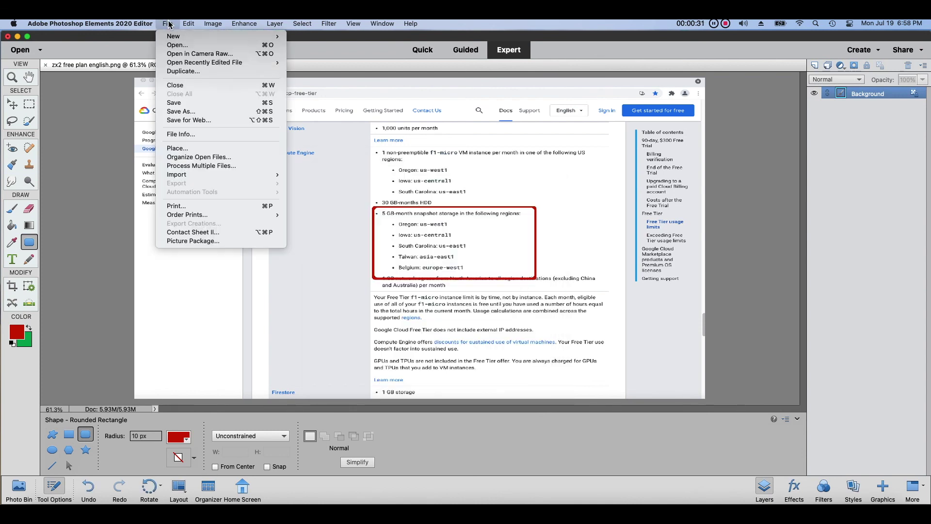
Save as 'zx2 free plan english.png' in Downloads without embedding the colour profile
click(194, 112)
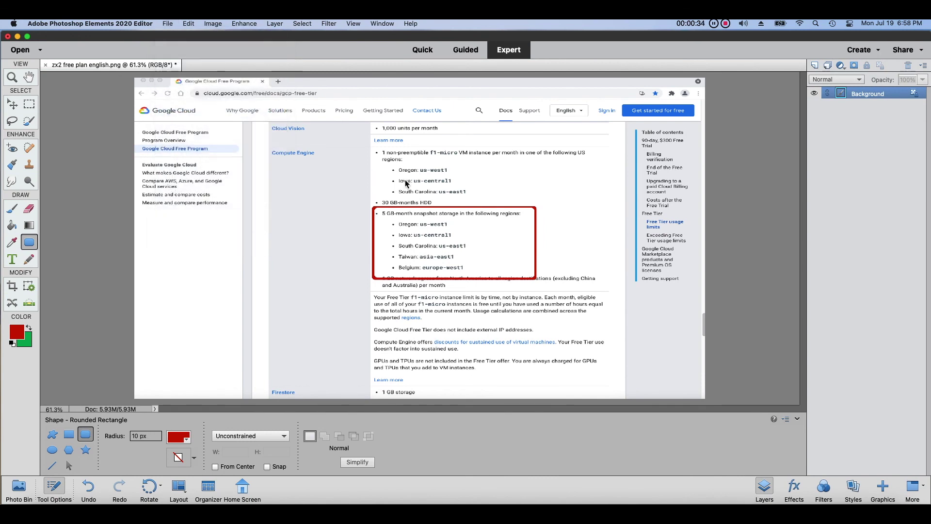
click(470, 290)
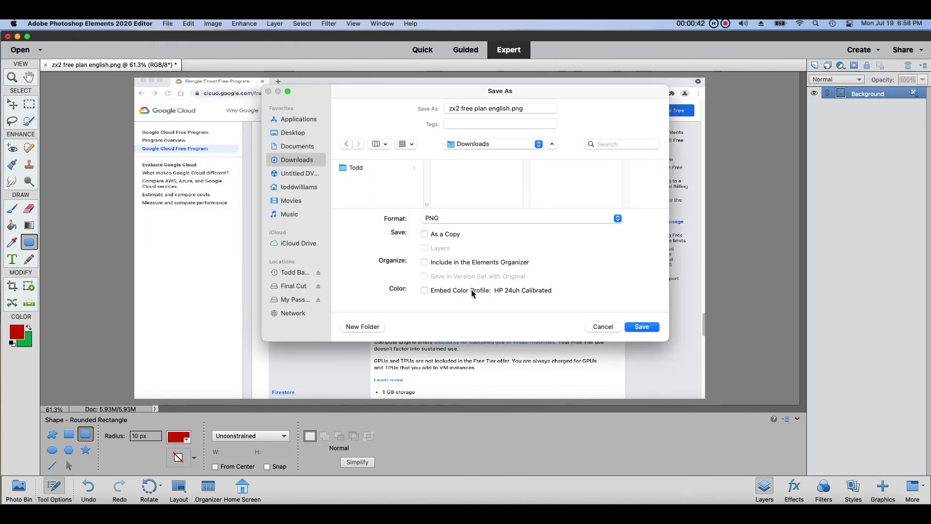
click(477, 108)
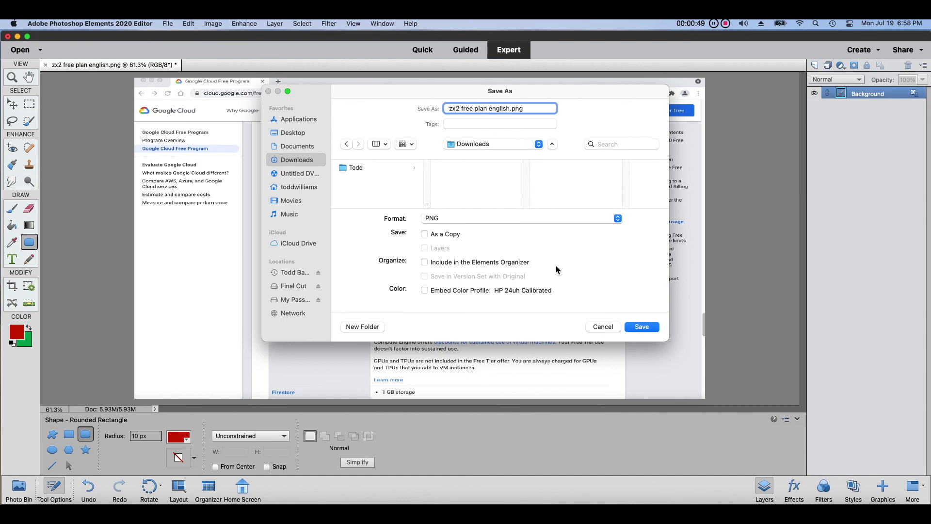
click(633, 326)
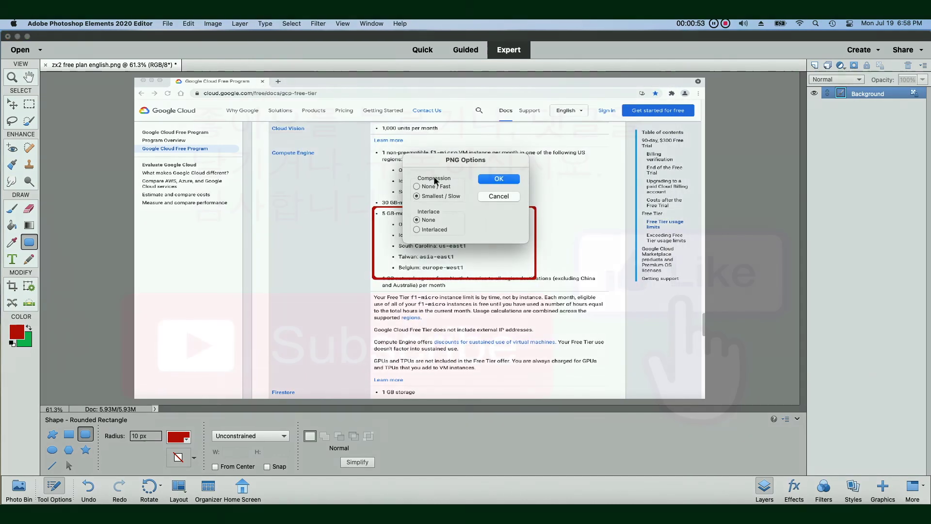